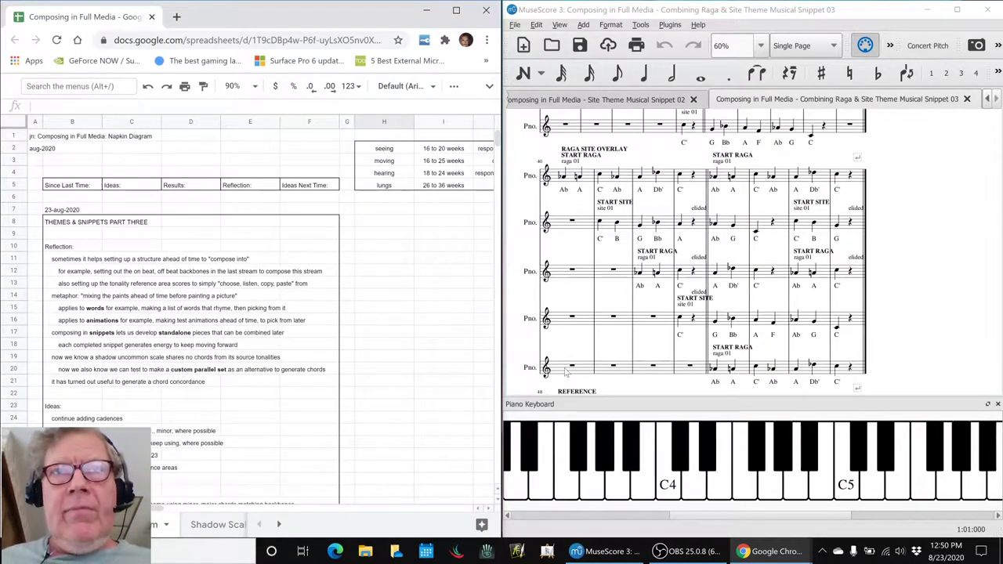
{"action": "left_click", "coordinate": [565, 371]}
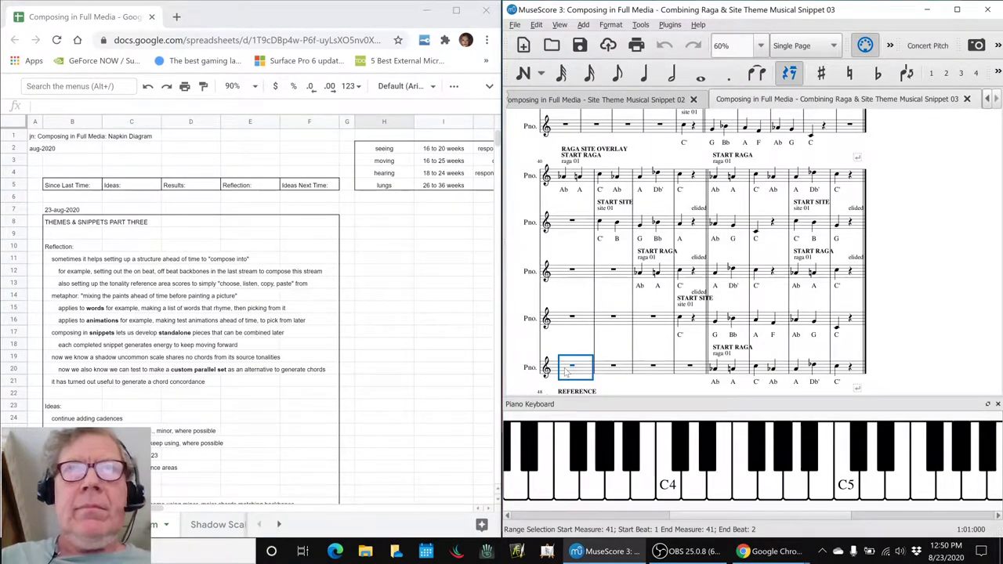
Step: Play the Snippet 03 score from measure 41, stop, then replay a short stretch
{"action": "key", "text": "space"}
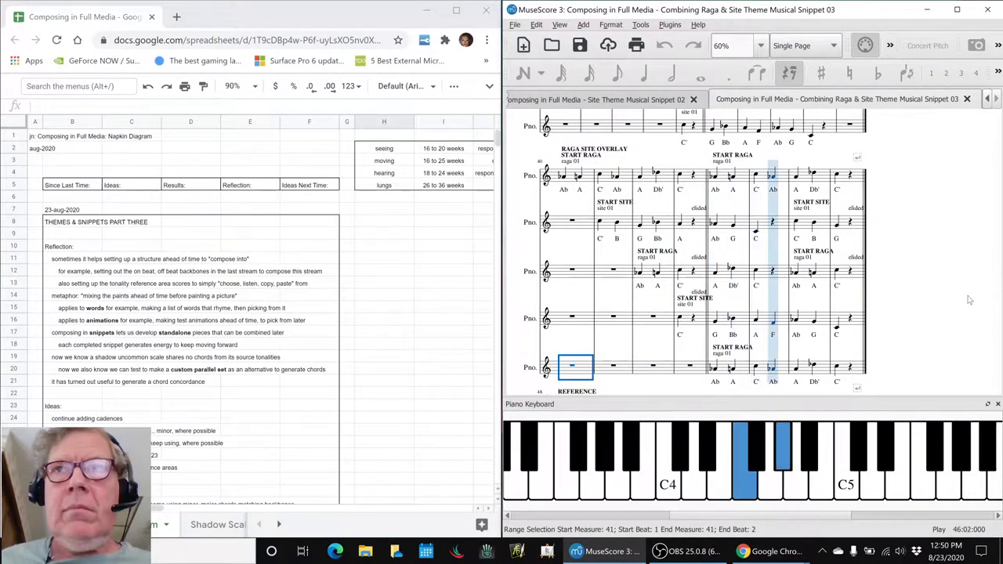
{"action": "key", "text": "space"}
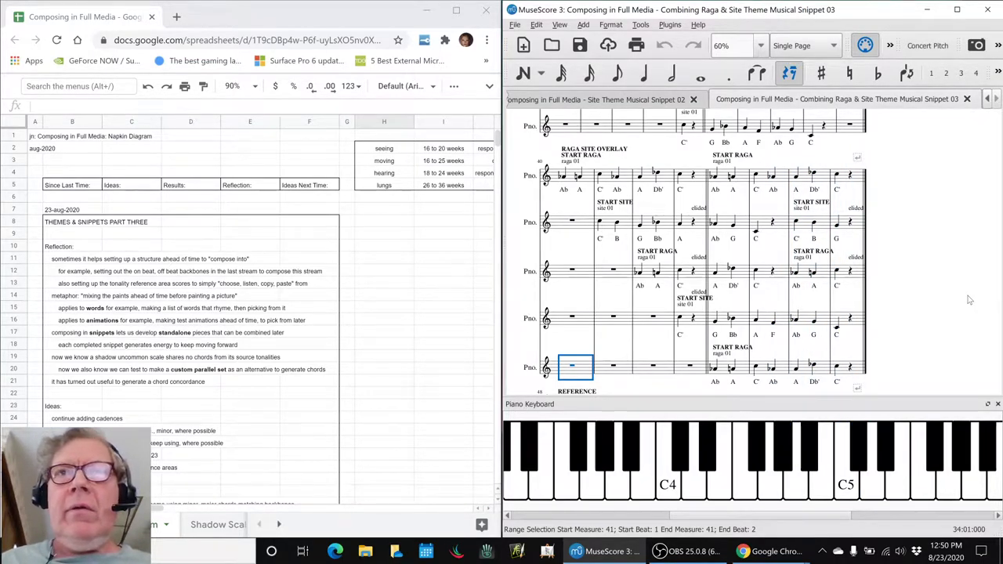
{"action": "key", "text": "space"}
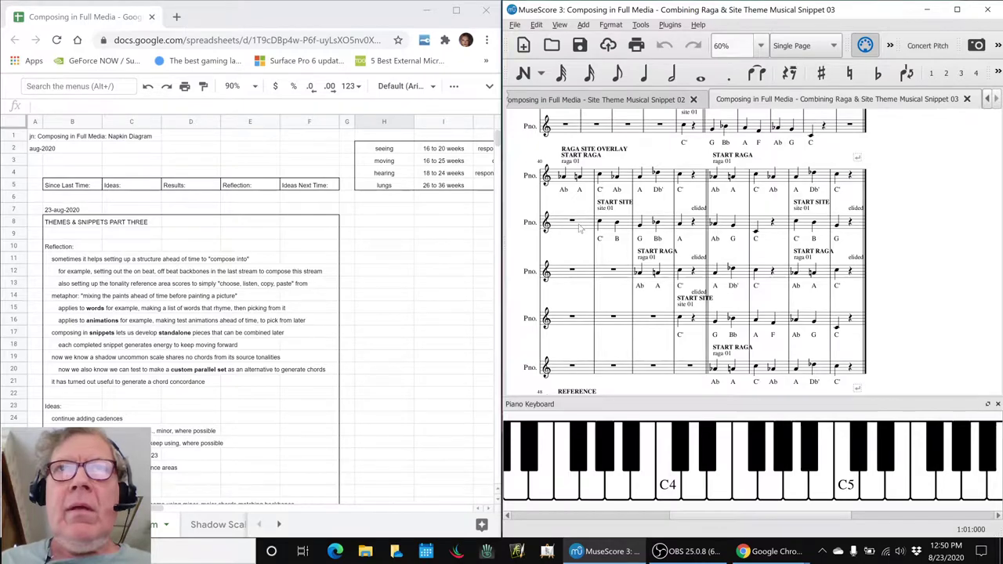
{"action": "key", "text": "space"}
Step: Clear the measure 41 selection and switch to the OBS streaming window, then hide it
{"action": "left_click", "coordinate": [916, 269]}
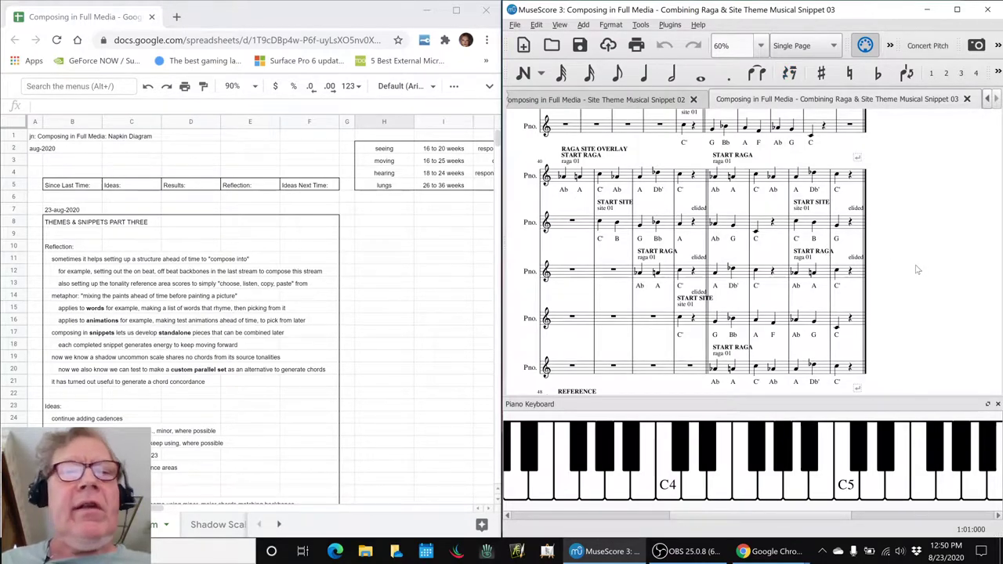
{"action": "key", "text": "alt+Tab"}
{"action": "key", "text": "alt+Tab"}
{"action": "key", "text": "alt+Tab"}
{"action": "key", "text": "alt+Tab"}
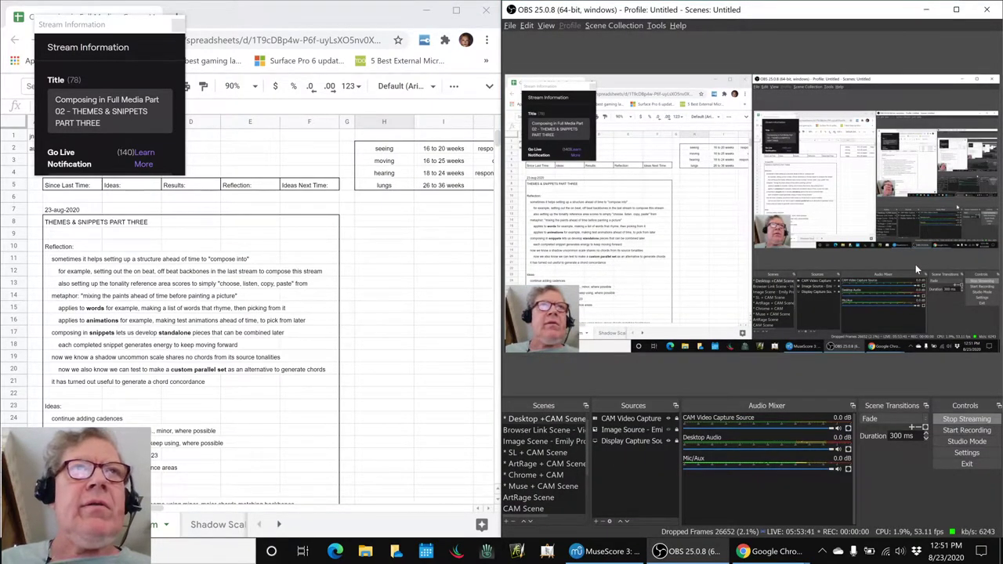
{"action": "left_click", "coordinate": [680, 553]}
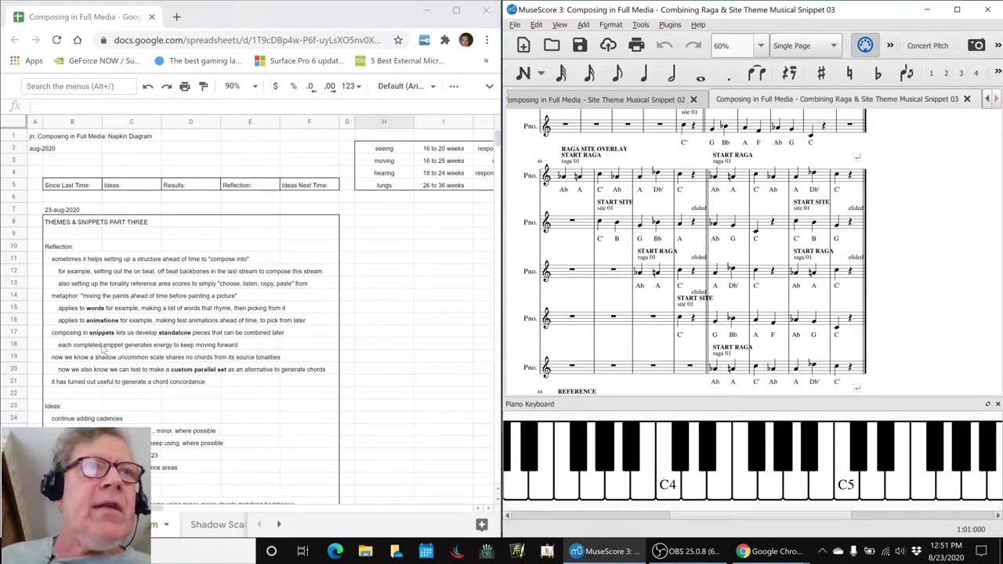
Step: Step through the cadences, combining tonalities and shadow scale ideas, then the first Results note
{"action": "scroll", "coordinate": [107, 392], "scroll_direction": "down", "scroll_amount": 3}
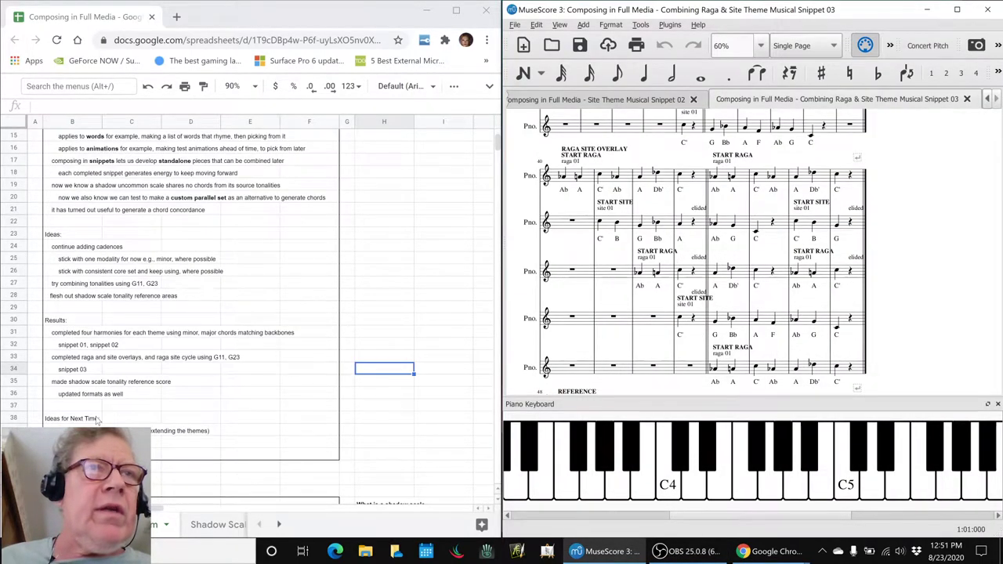
{"action": "left_click", "coordinate": [58, 252]}
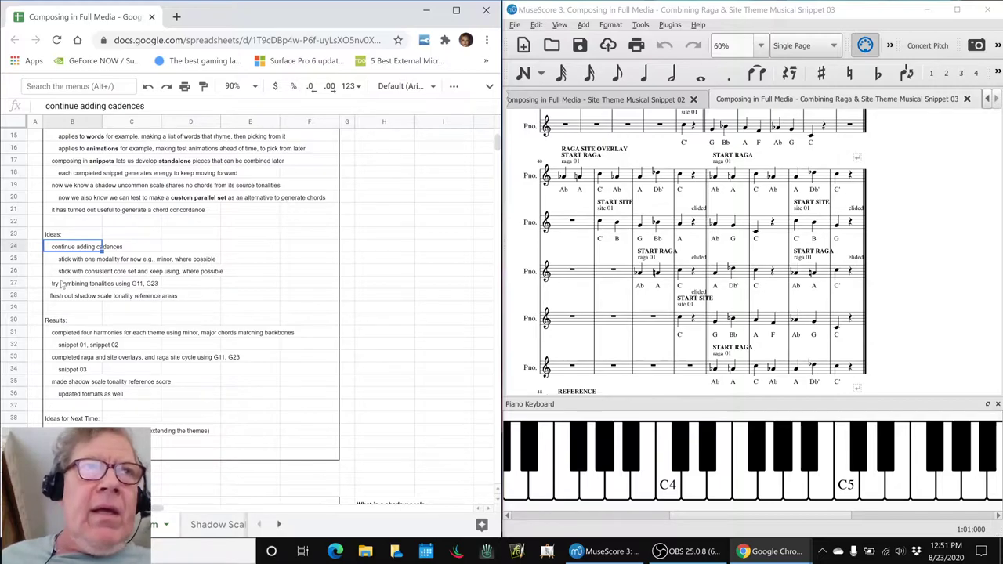
{"action": "left_click", "coordinate": [55, 287]}
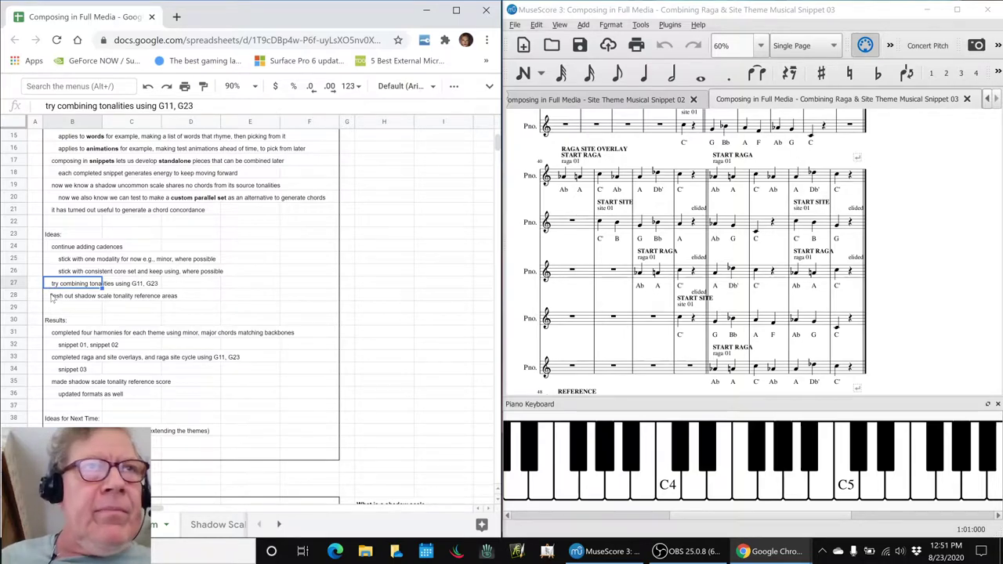
{"action": "left_click", "coordinate": [53, 296]}
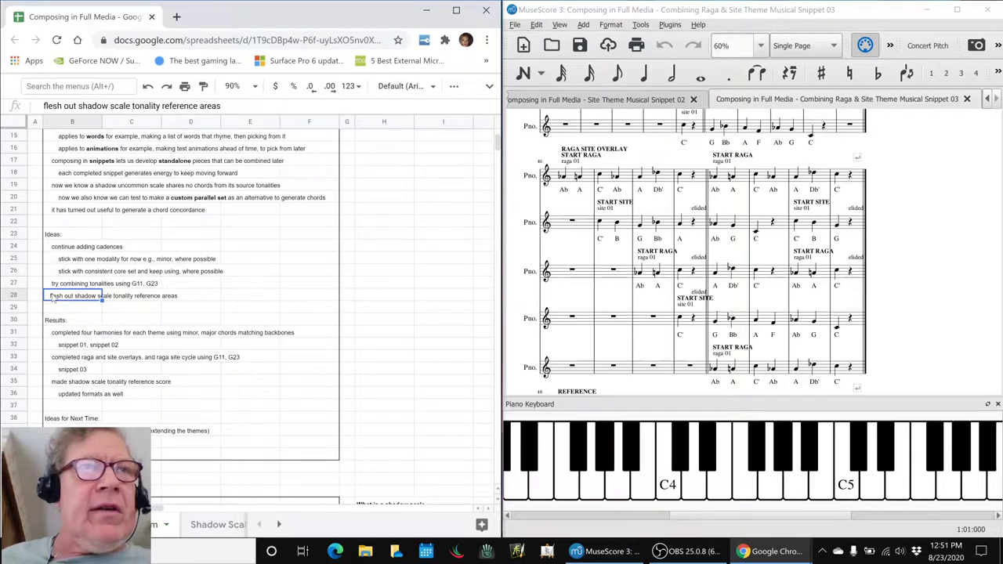
{"action": "left_click", "coordinate": [65, 333]}
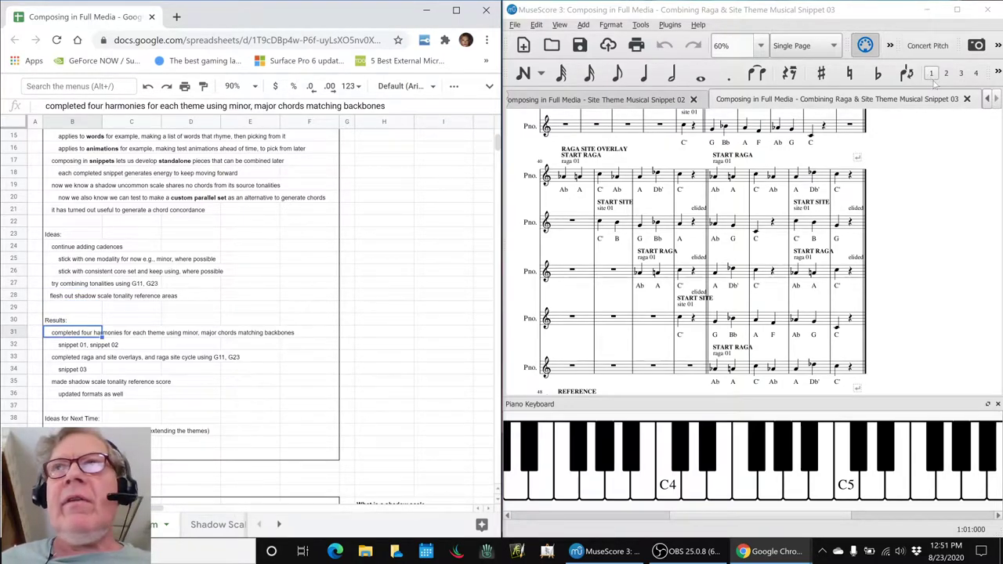
{"action": "left_click", "coordinate": [987, 100]}
Step: Switch to the Raga Theme Musical Snippet 01 score and play it
{"action": "left_click", "coordinate": [987, 100]}
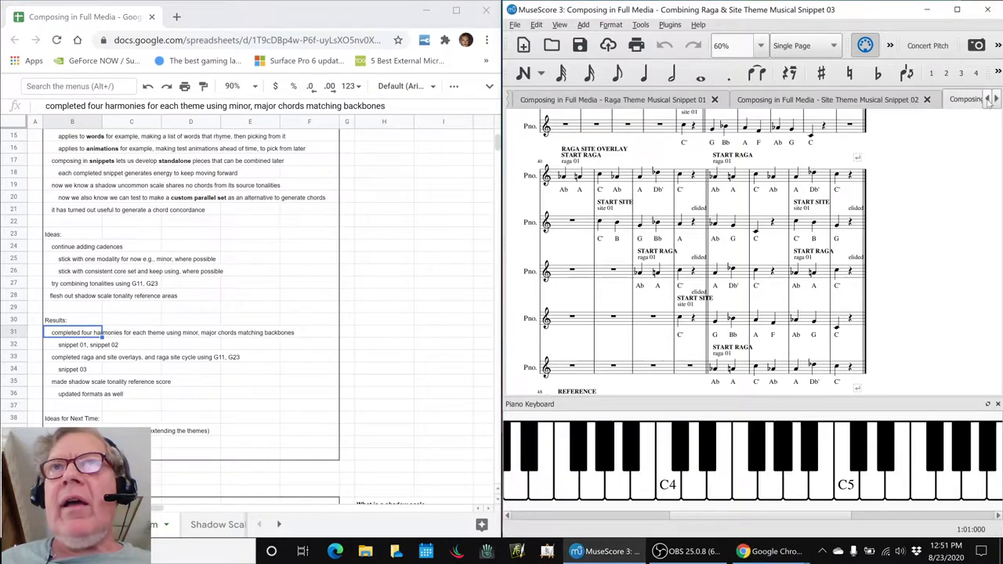
{"action": "left_click", "coordinate": [987, 100]}
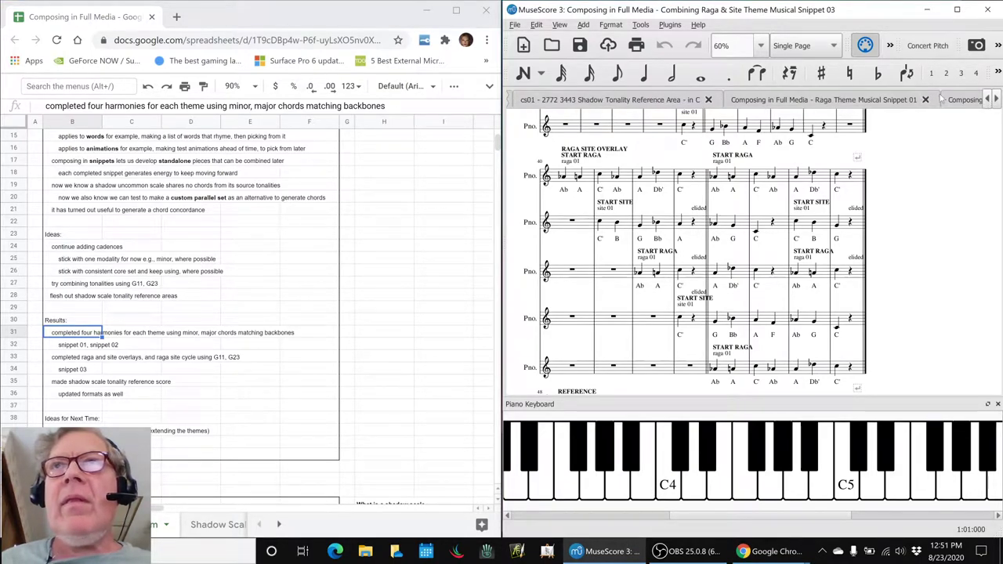
{"action": "left_click", "coordinate": [895, 105]}
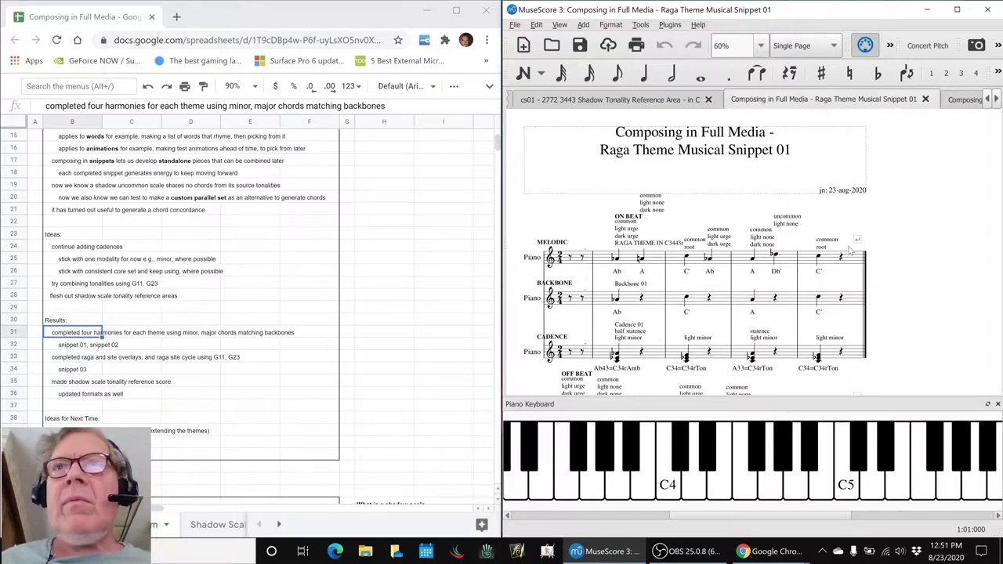
{"action": "left_click", "coordinate": [658, 301]}
{"action": "left_click", "coordinate": [897, 288]}
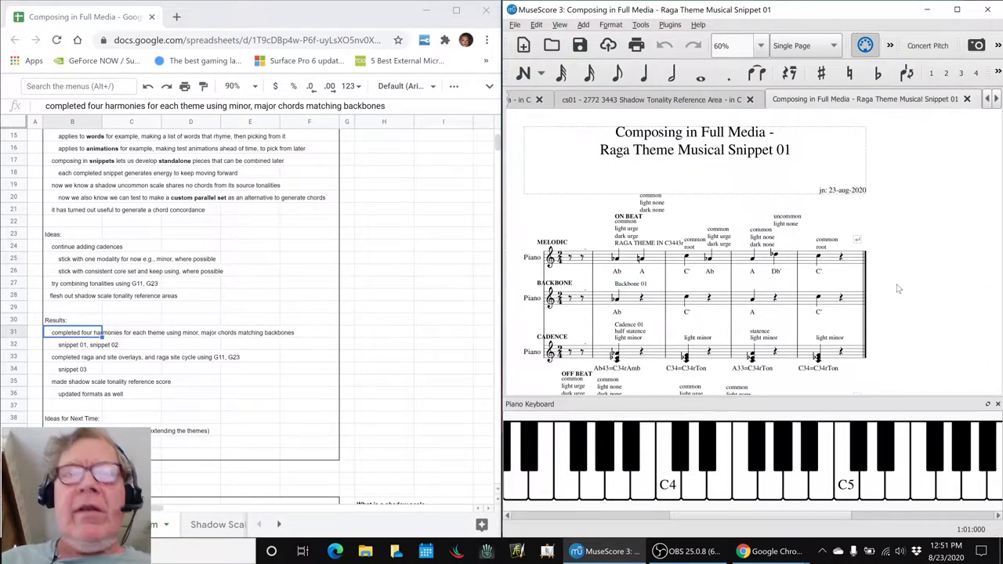
{"action": "key", "text": "space"}
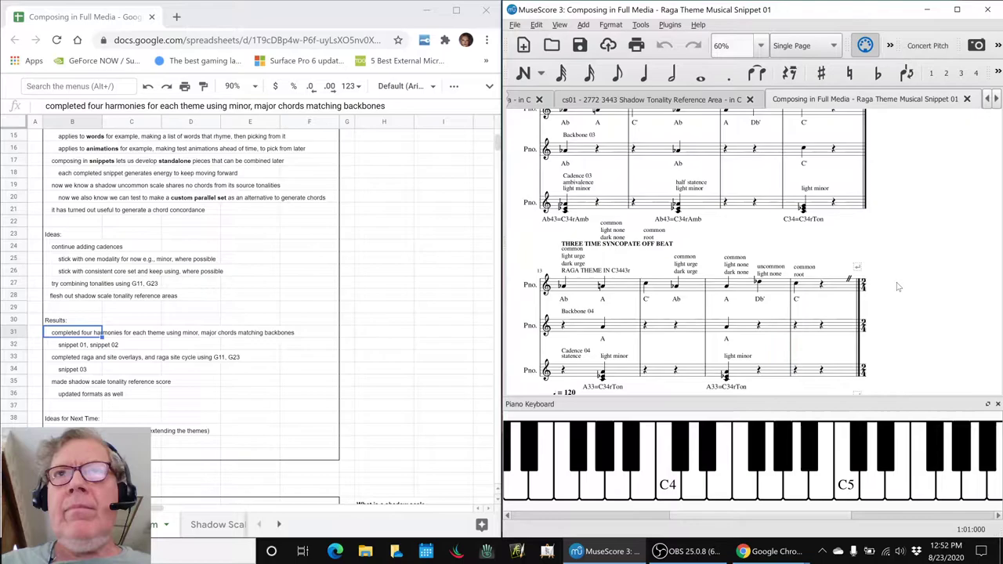
Step: Follow the Snippet 01 playback down the score, selecting measure 9 along the way
{"action": "scroll", "coordinate": [898, 287], "scroll_direction": "up", "scroll_amount": 1}
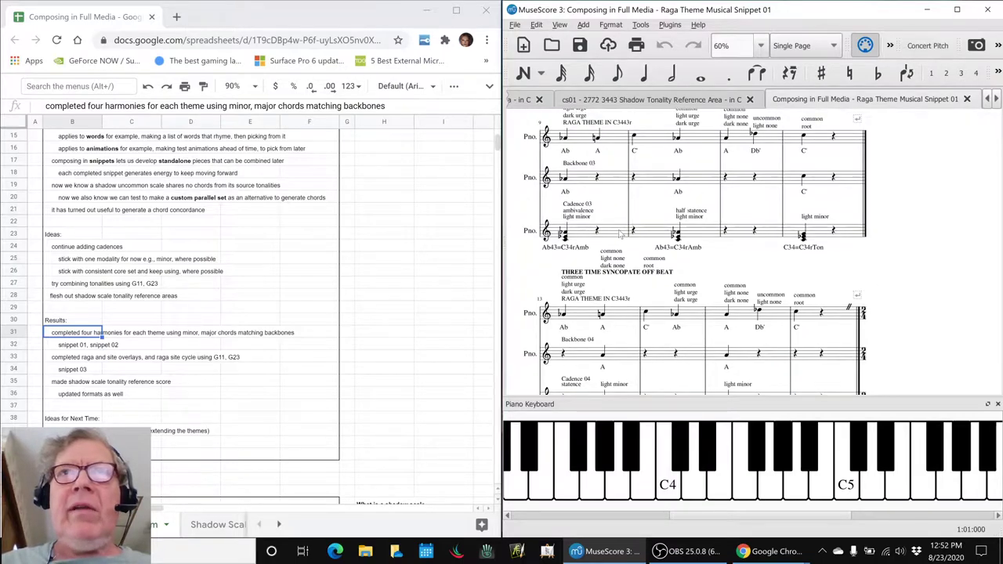
{"action": "left_click", "coordinate": [619, 233]}
{"action": "left_click", "coordinate": [941, 272]}
{"action": "scroll", "coordinate": [941, 272], "scroll_direction": "down", "scroll_amount": 1}
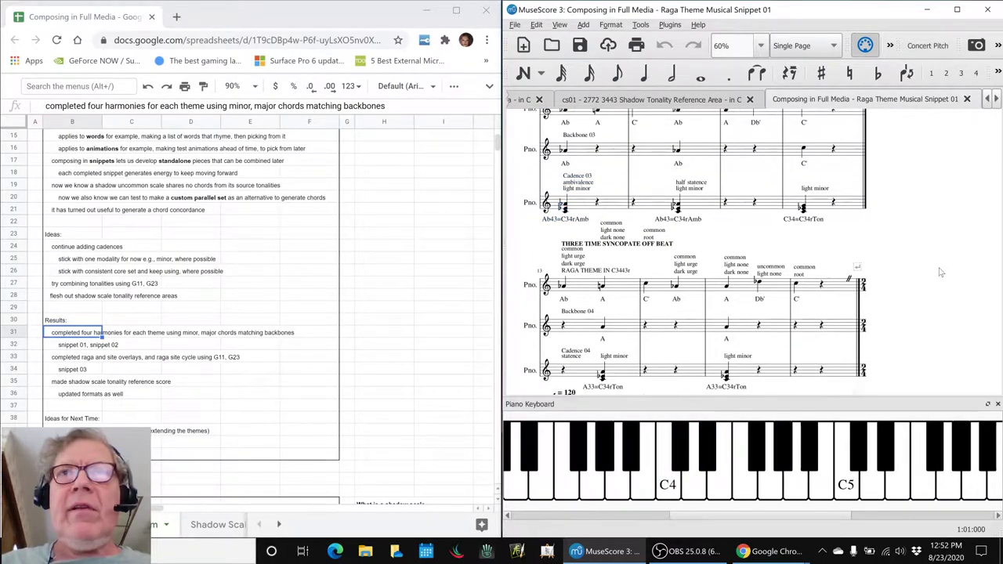
{"action": "scroll", "coordinate": [941, 272], "scroll_direction": "down", "scroll_amount": 6}
{"action": "scroll", "coordinate": [941, 272], "scroll_direction": "up", "scroll_amount": 3}
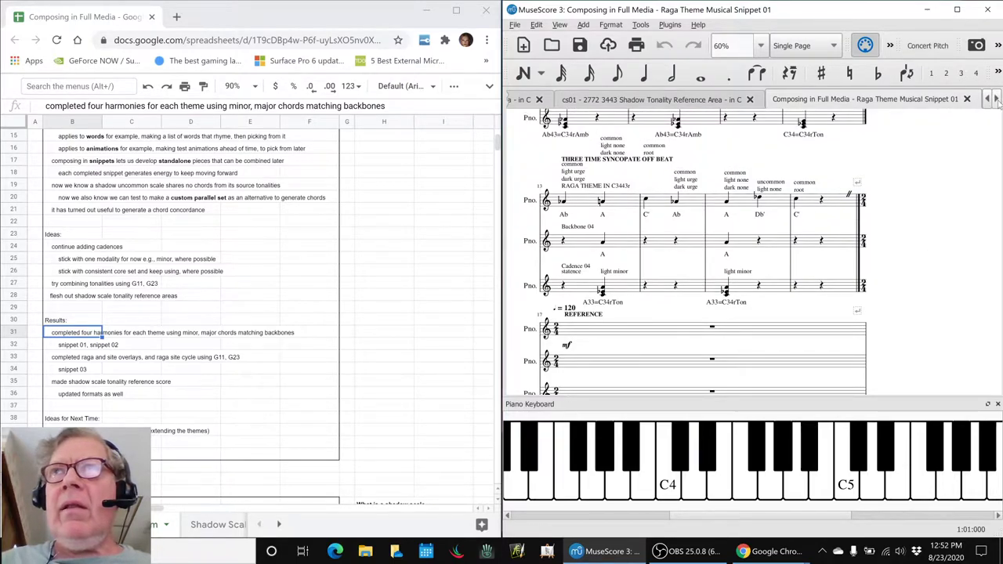
{"action": "left_click", "coordinate": [995, 100]}
Step: Switch to the Site Theme Musical Snippet 02 score and play it from the first Backbone note
{"action": "left_click", "coordinate": [912, 101]}
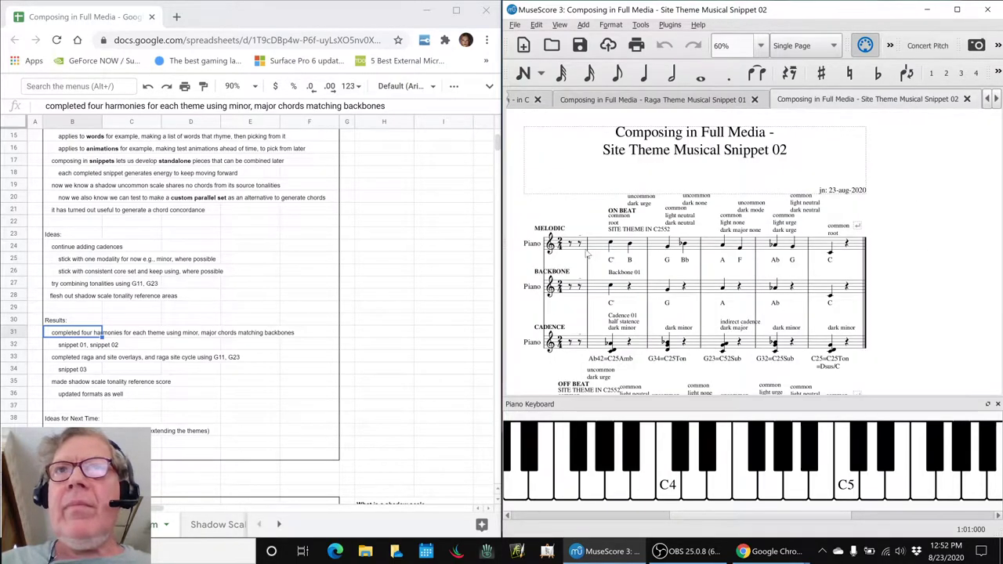
{"action": "left_click", "coordinate": [611, 287]}
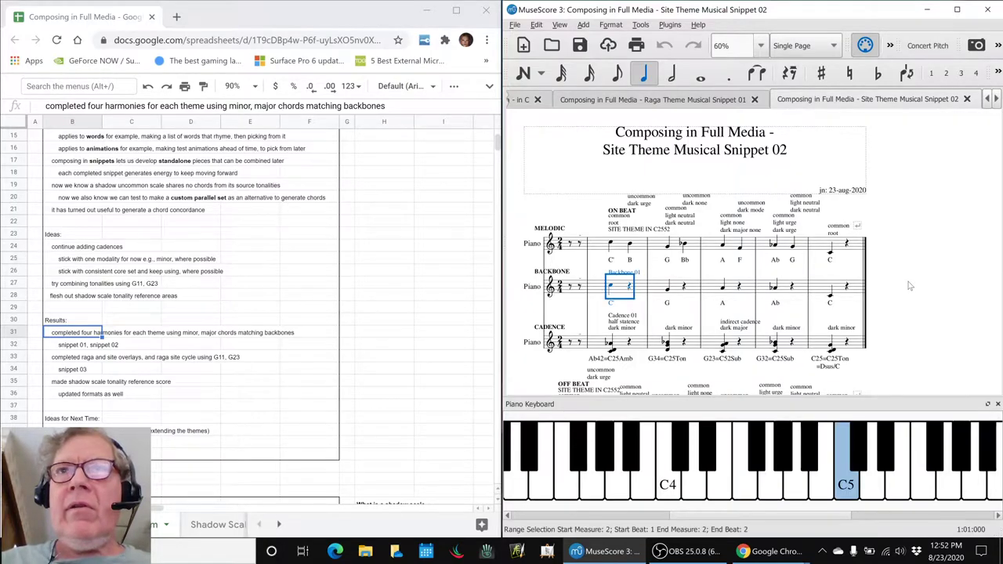
{"action": "left_click", "coordinate": [911, 283]}
{"action": "key", "text": "space"}
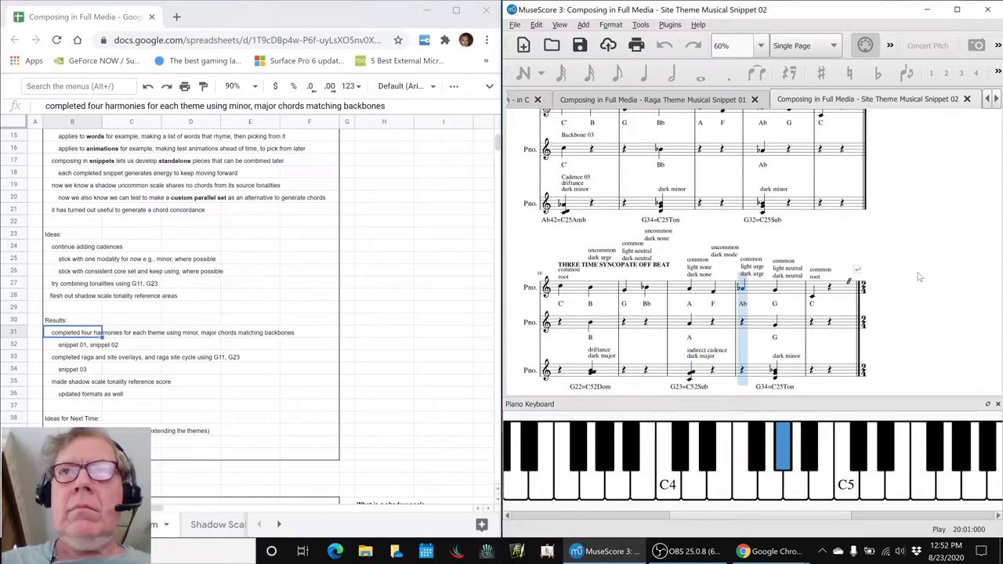
Step: Hide the piano keyboard and flip between the Snippet 01 and Snippet 02 scores
{"action": "left_click", "coordinate": [997, 403]}
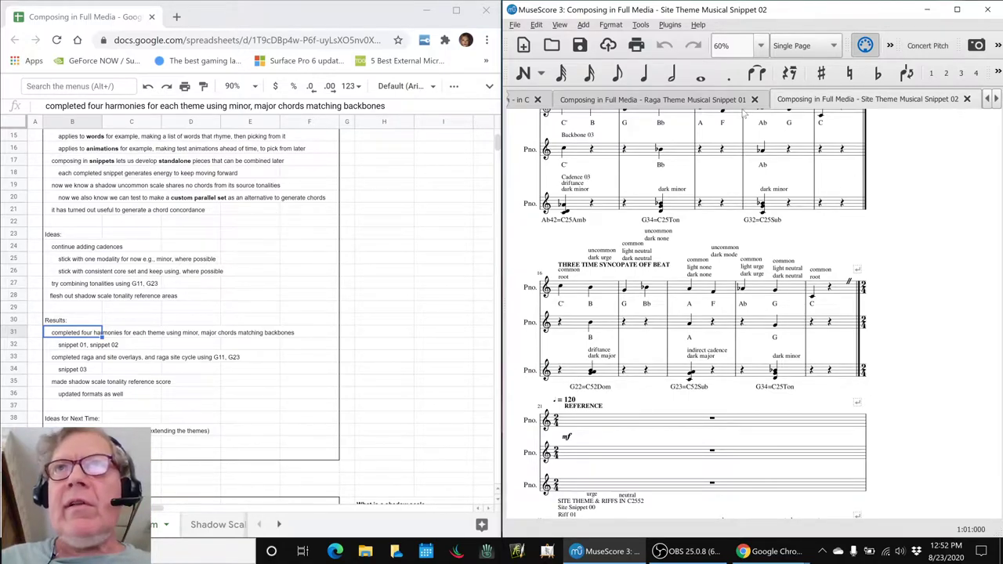
{"action": "left_click", "coordinate": [707, 101]}
{"action": "left_click", "coordinate": [829, 106]}
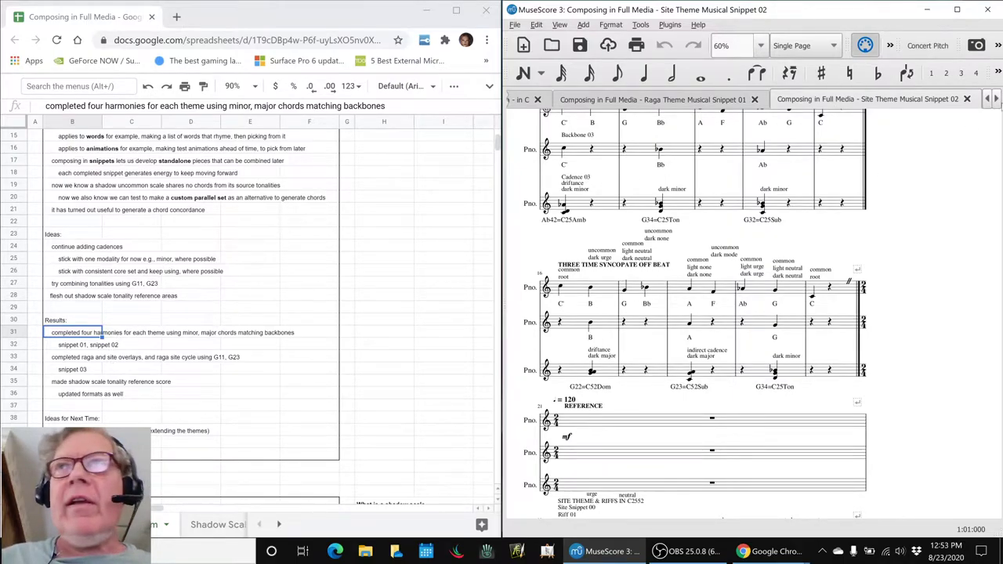
{"action": "left_click", "coordinate": [996, 100]}
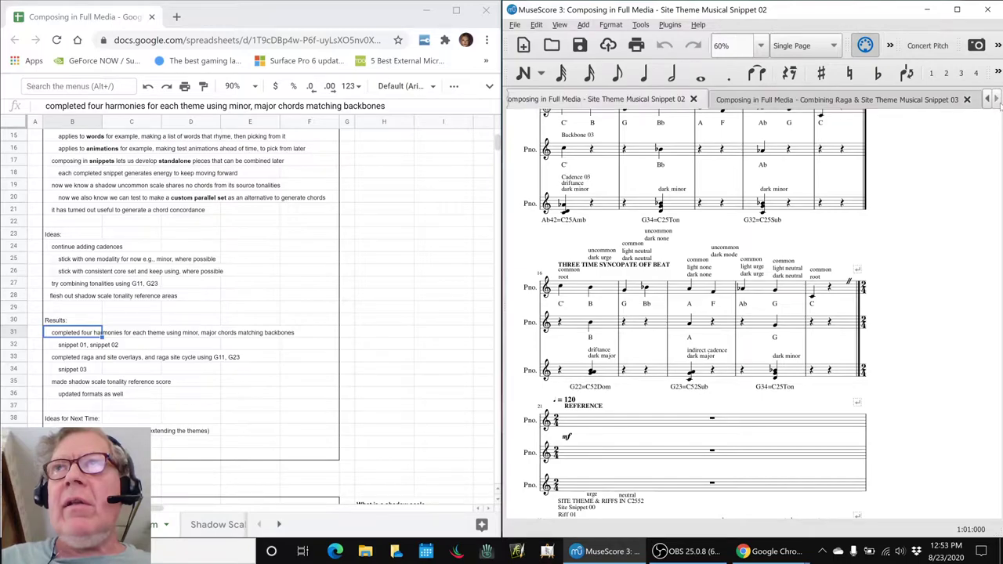
Step: Show the Snippet 03 score from its start, then switch to the Common Chords spreadsheet window
{"action": "left_click", "coordinate": [882, 99]}
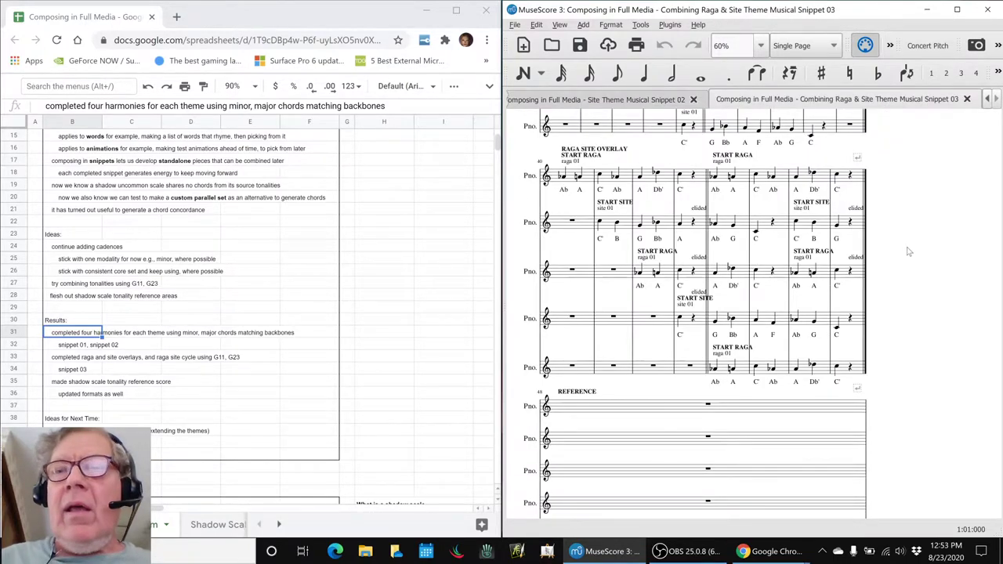
{"action": "key", "text": "ctrl+Home"}
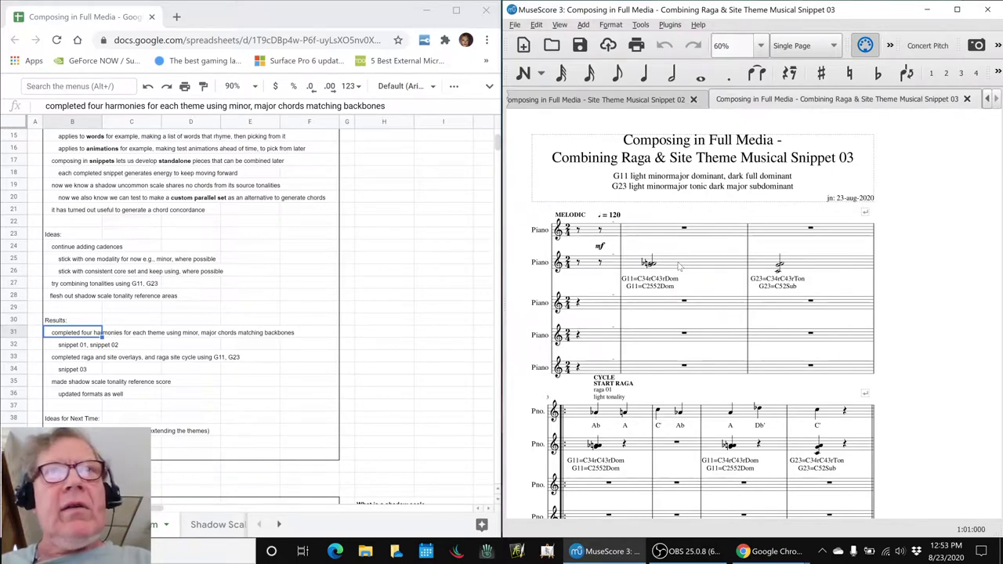
{"action": "key", "text": "alt+Tab"}
{"action": "key", "text": "alt+Tab"}
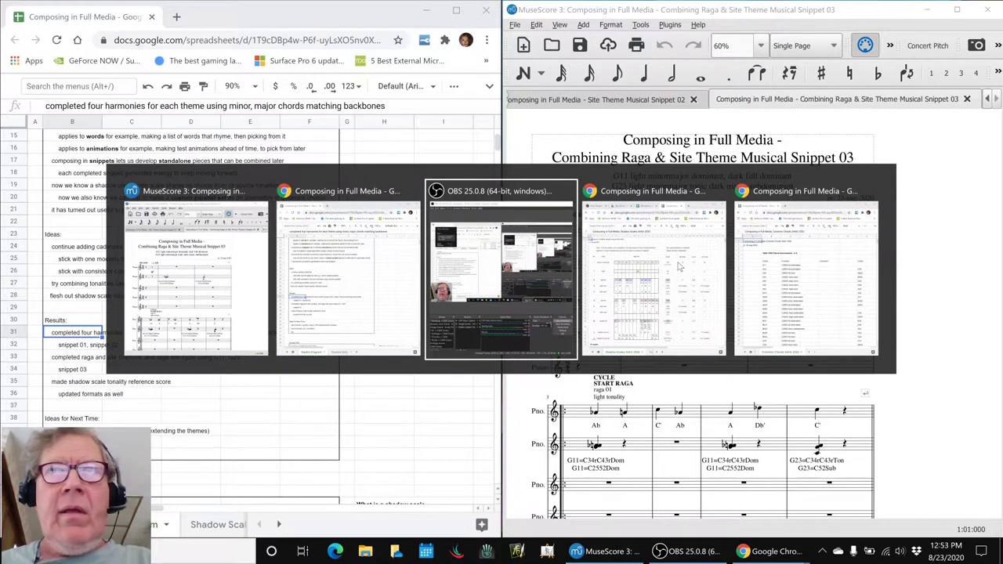
{"action": "key", "text": "alt+Tab"}
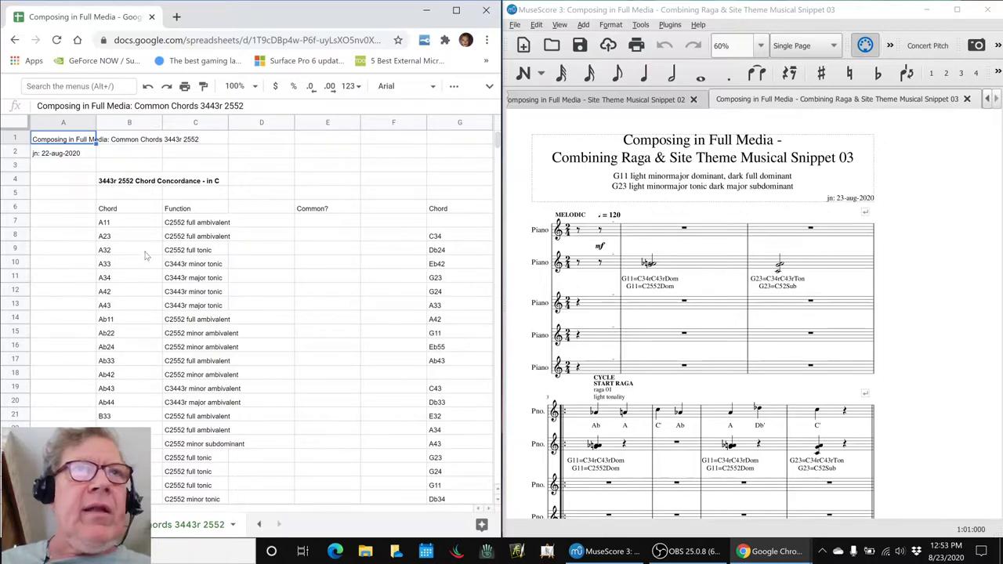
Step: Scroll to the G11 and G23 rows and read their functions in cells C49 and C53
{"action": "scroll", "coordinate": [180, 259], "scroll_direction": "down", "scroll_amount": 7}
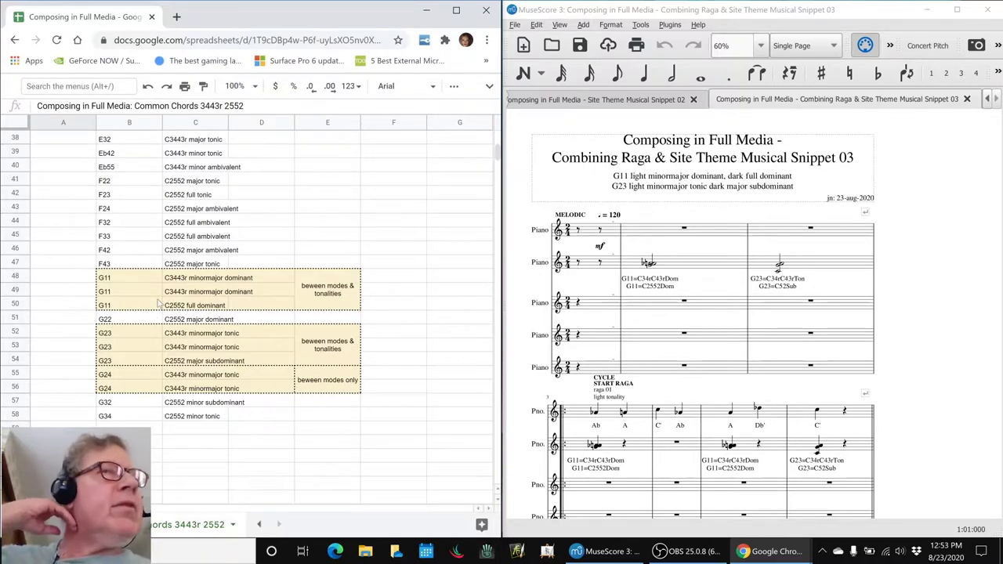
{"action": "left_click", "coordinate": [201, 294]}
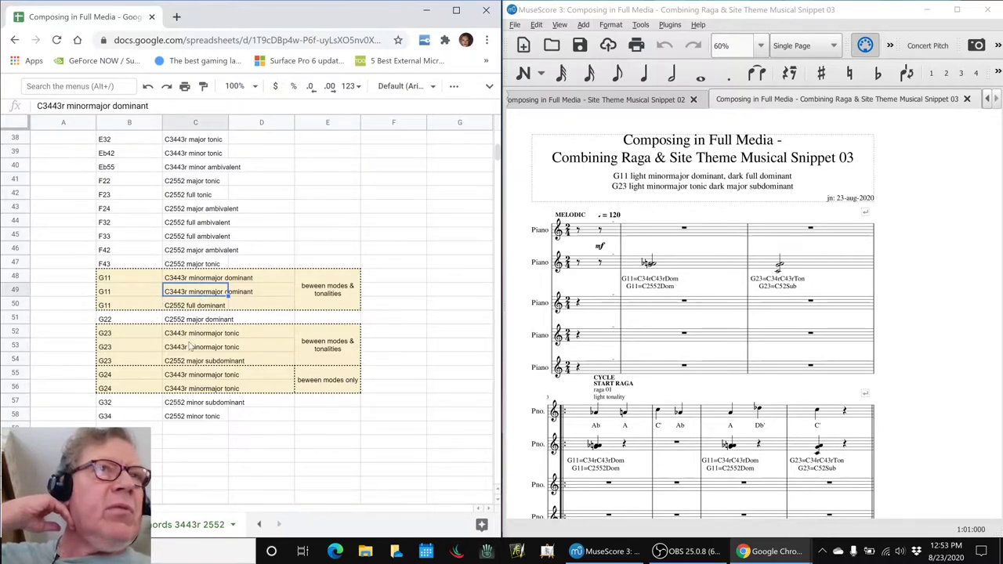
{"action": "left_click", "coordinate": [194, 347]}
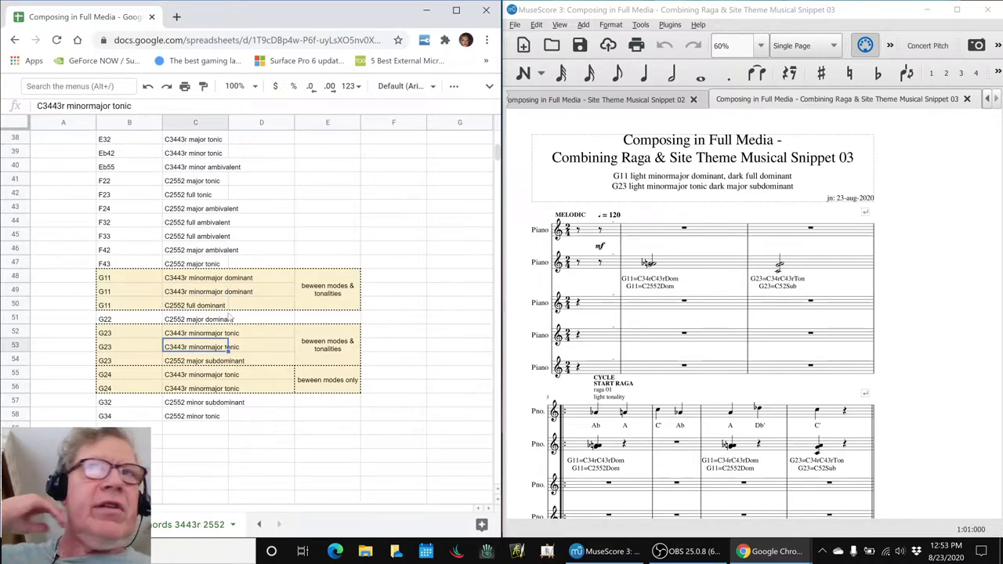
{"action": "left_click", "coordinate": [678, 261]}
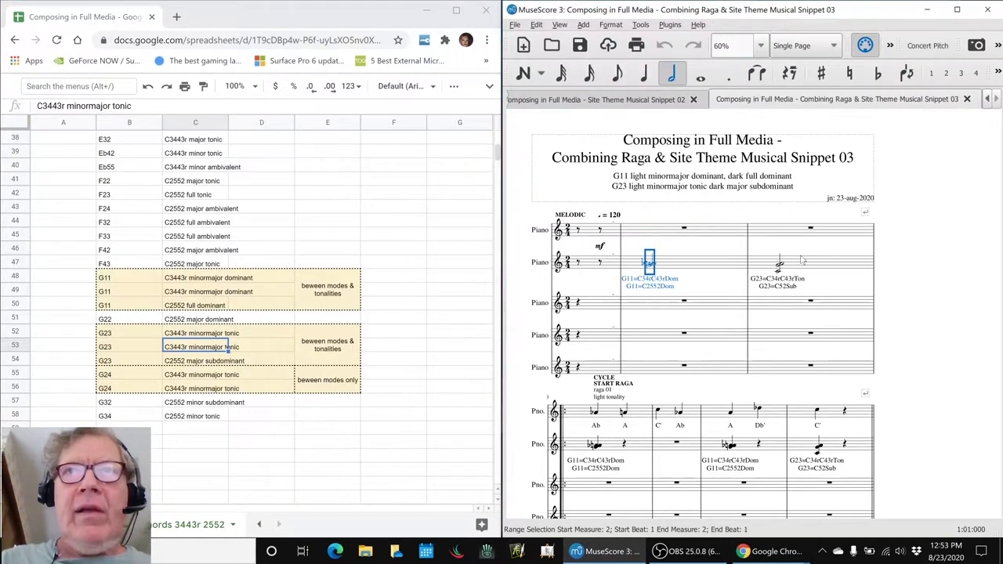
Step: Select the G23 and G11 chords in measures 3 and 2, then play the score
{"action": "left_click", "coordinate": [825, 265]}
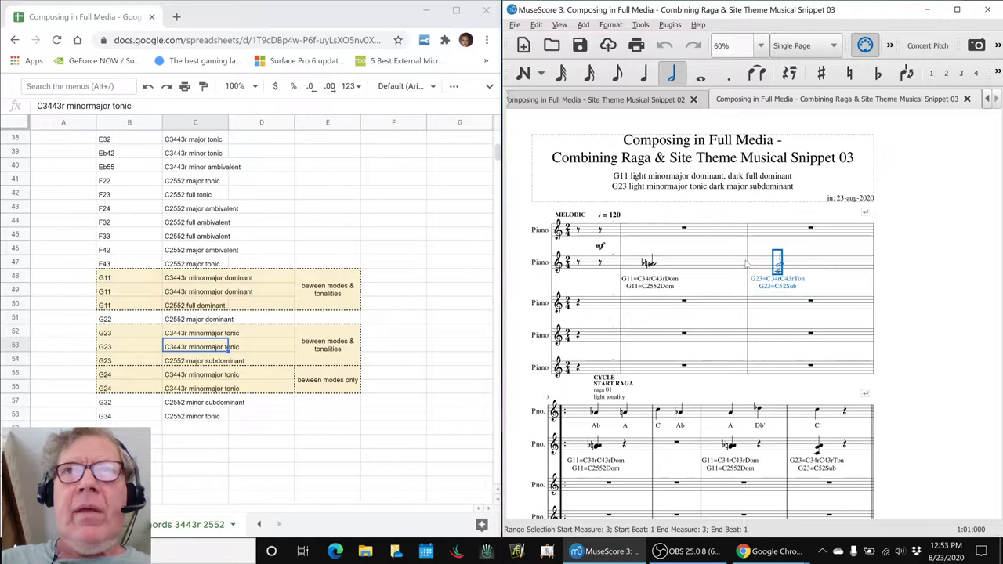
{"action": "left_click", "coordinate": [722, 266]}
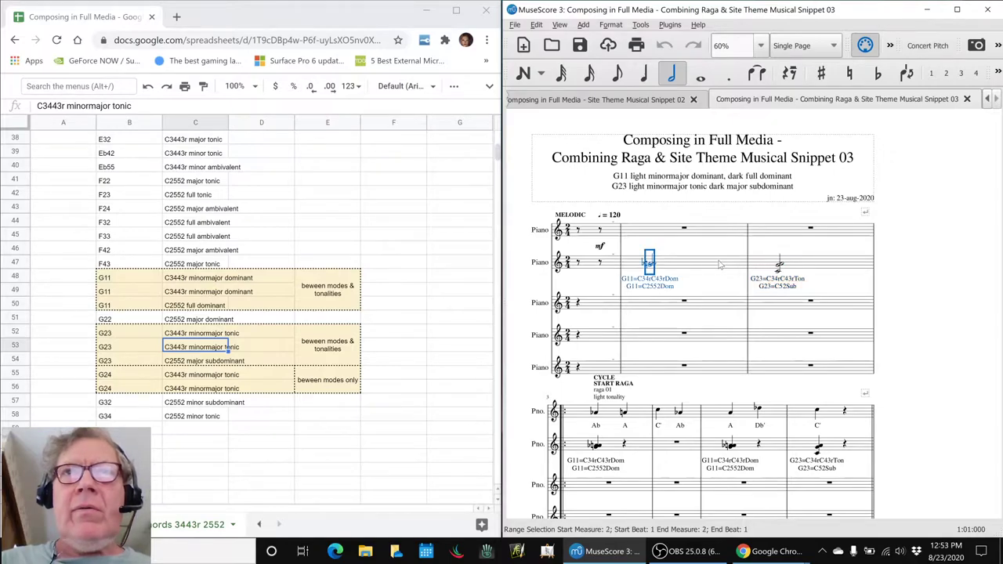
{"action": "left_click", "coordinate": [926, 310]}
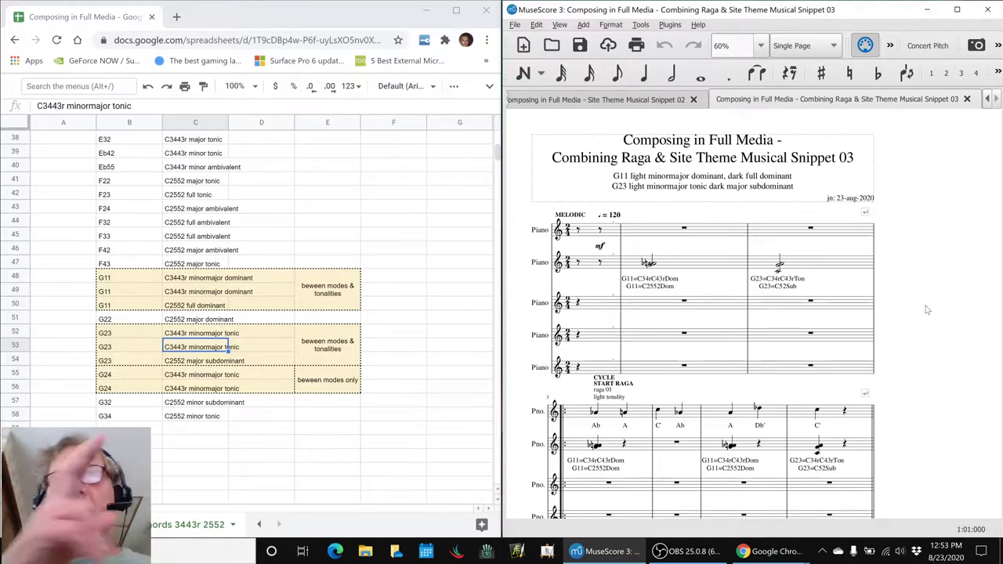
{"action": "key", "text": "space"}
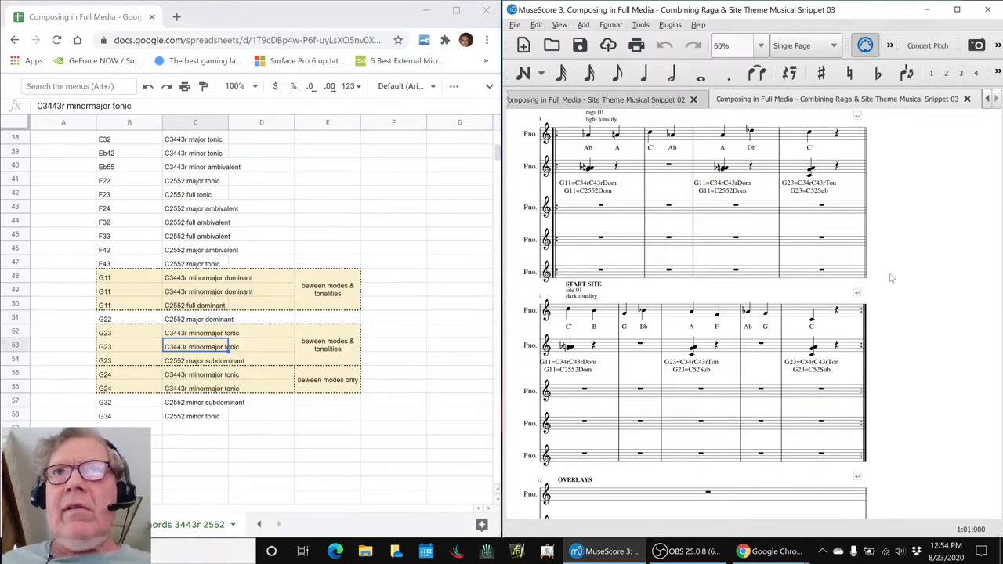
Step: Show the piano keyboard with P and inspect the keys of the G11, G23 and melody notes
{"action": "left_click", "coordinate": [605, 175]}
{"action": "key", "text": "p"}
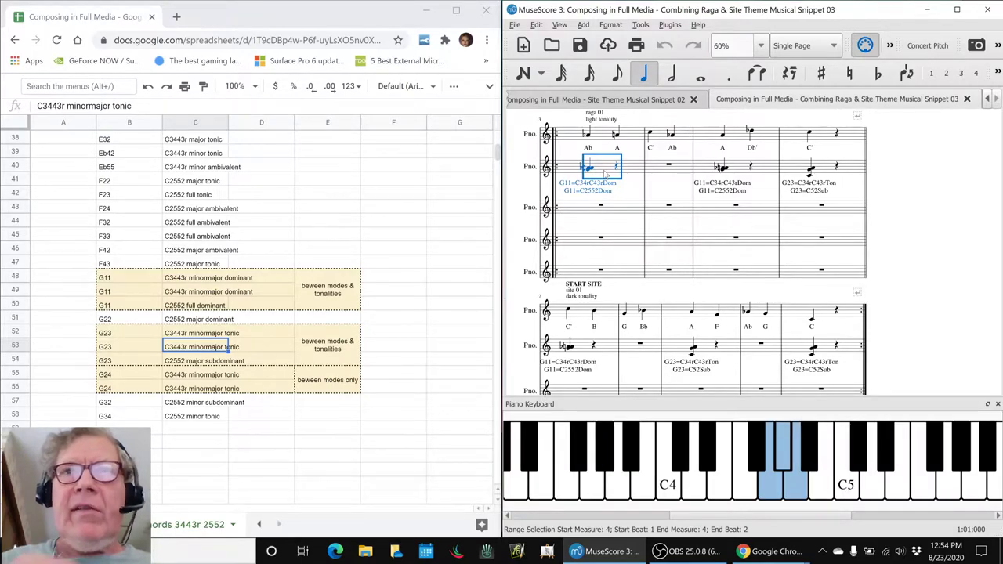
{"action": "left_click", "coordinate": [587, 135]}
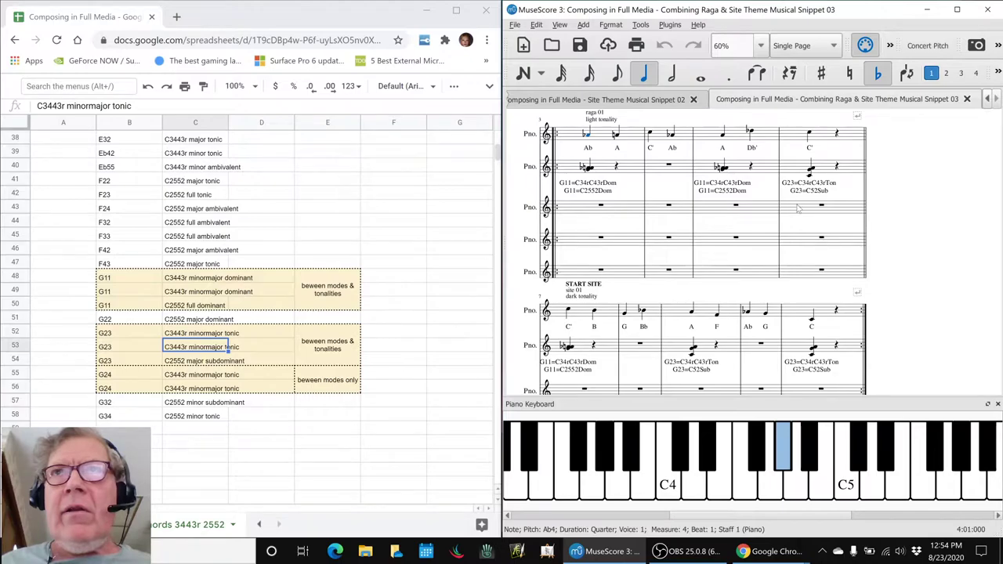
{"action": "left_click", "coordinate": [799, 212]}
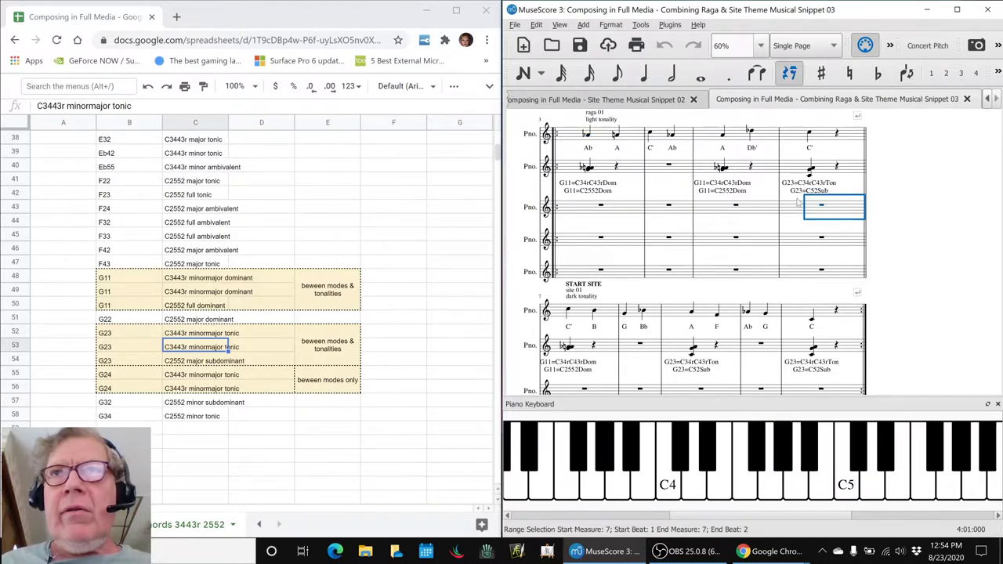
{"action": "left_click", "coordinate": [794, 171]}
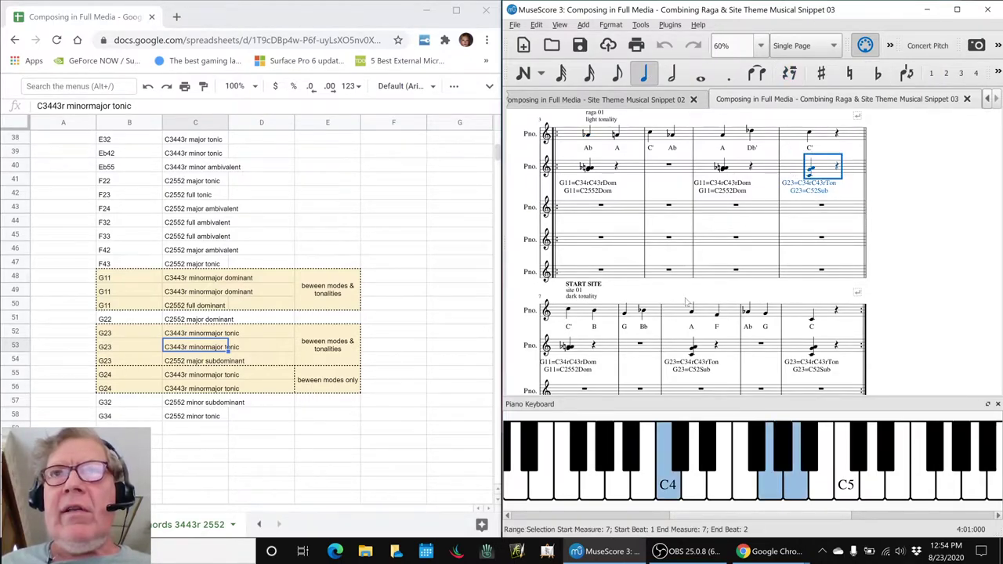
{"action": "left_click", "coordinate": [786, 143]}
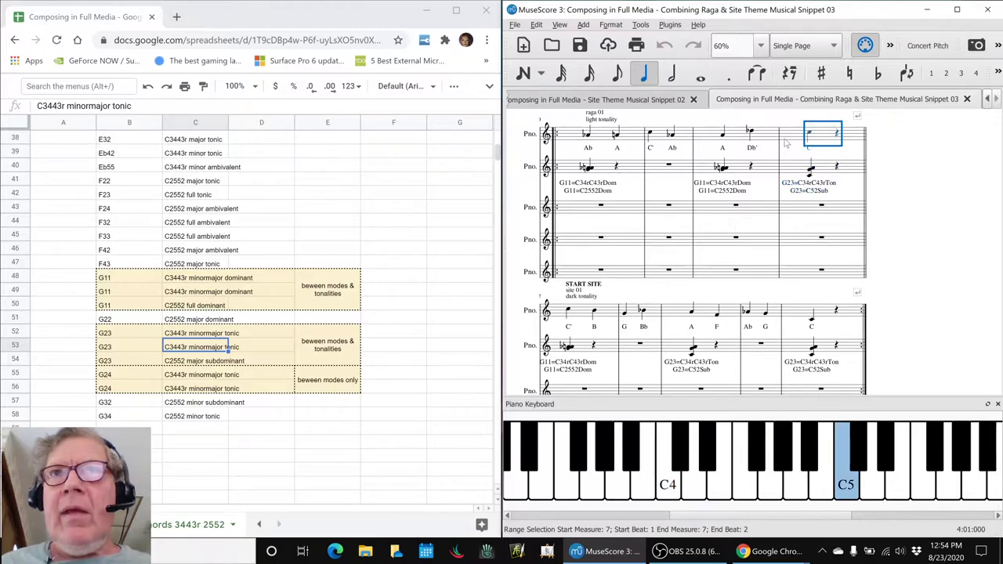
{"action": "left_click", "coordinate": [586, 314]}
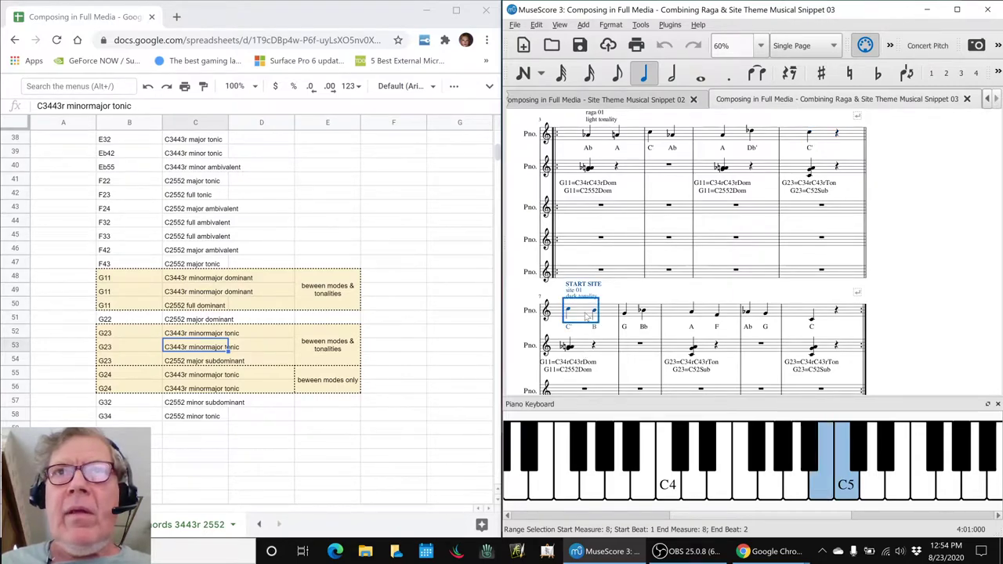
{"action": "left_click", "coordinate": [607, 351]}
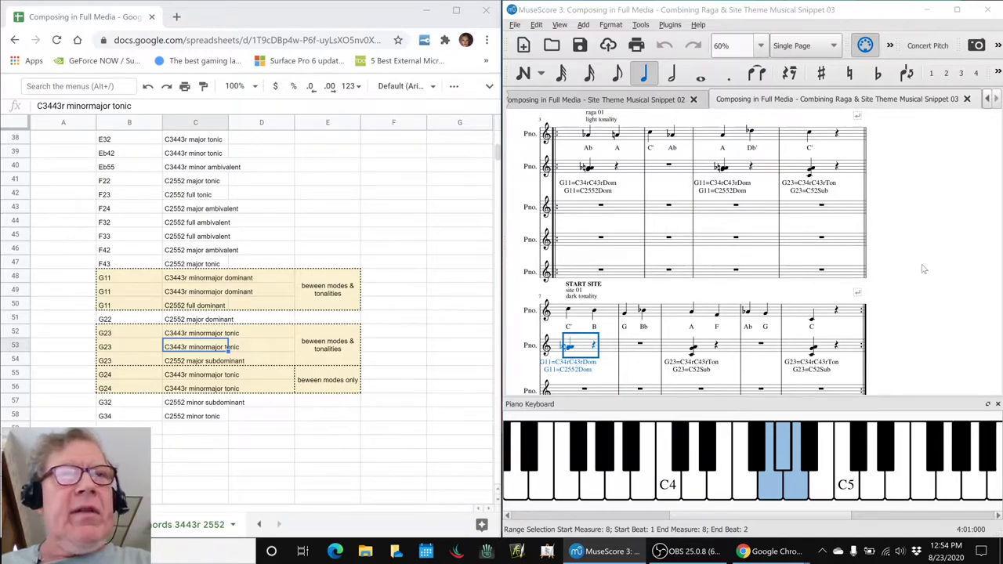
{"action": "key", "text": "alt+Tab"}
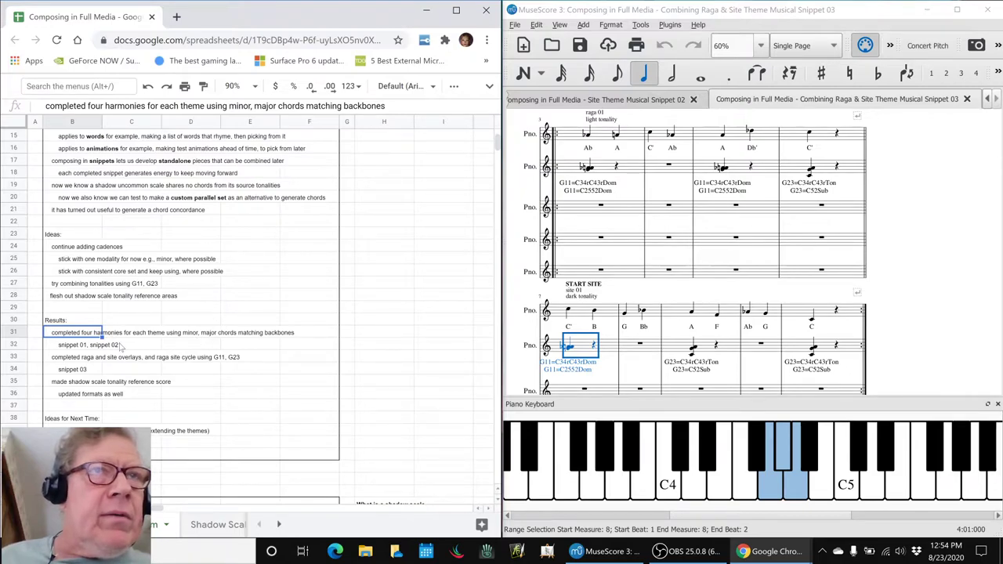
Step: Return to the score, clear the selection and close the piano keyboard panel
{"action": "key", "text": "alt+Tab"}
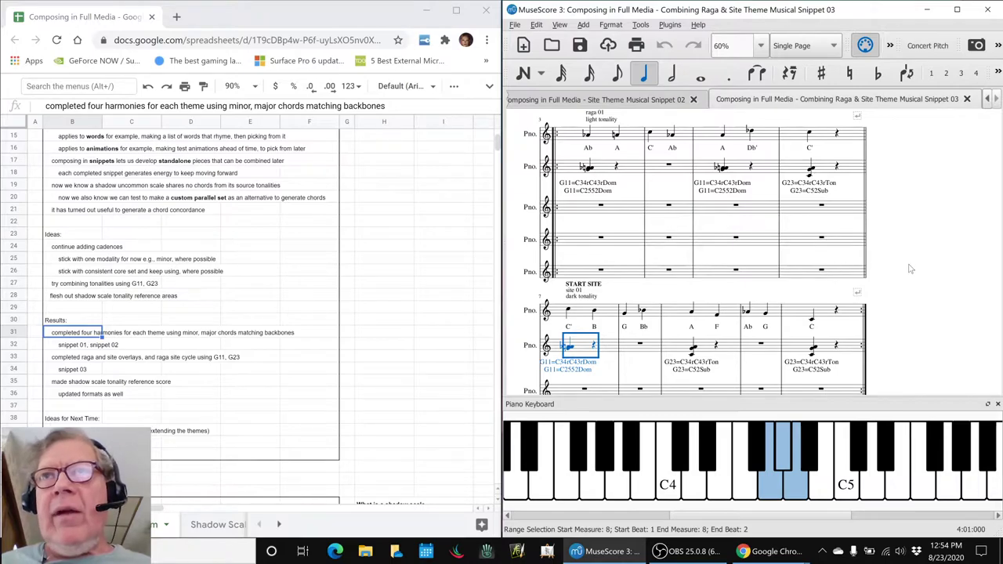
{"action": "key", "text": "Escape"}
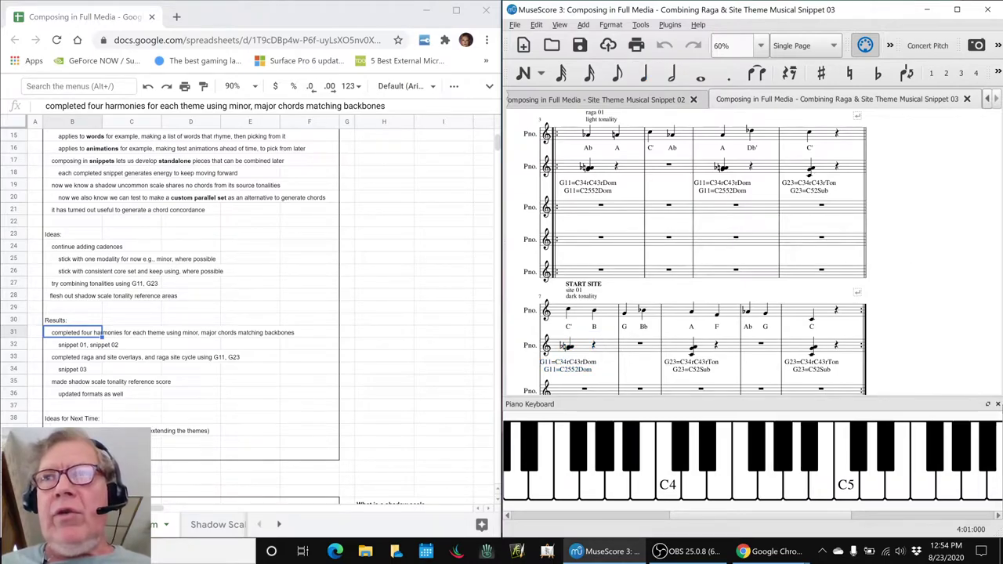
{"action": "left_click", "coordinate": [996, 403]}
Step: Play the raga and site side-by-side section from measure 14, then stop
{"action": "scroll", "coordinate": [978, 354], "scroll_direction": "down", "scroll_amount": 5}
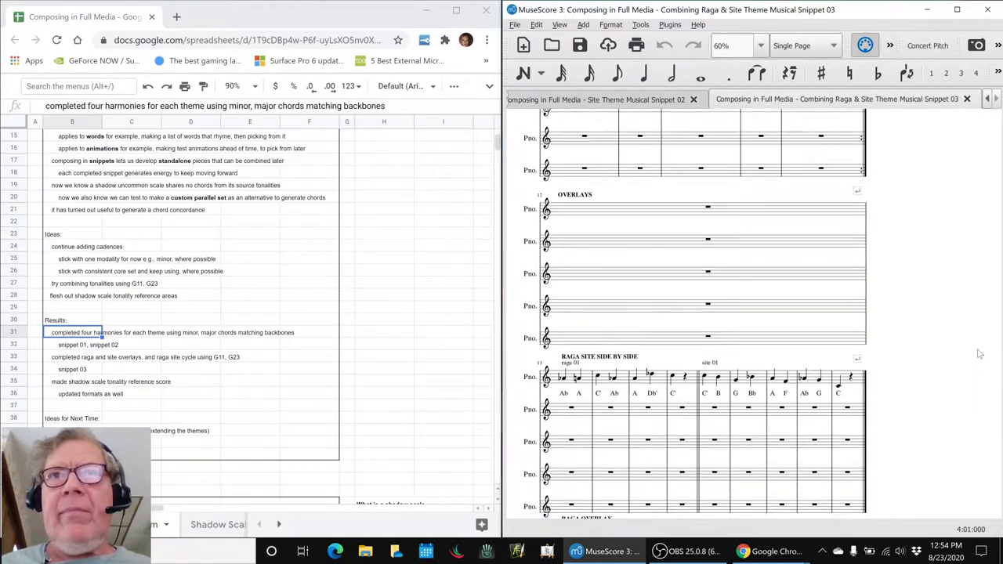
{"action": "scroll", "coordinate": [977, 355], "scroll_direction": "down", "scroll_amount": 5}
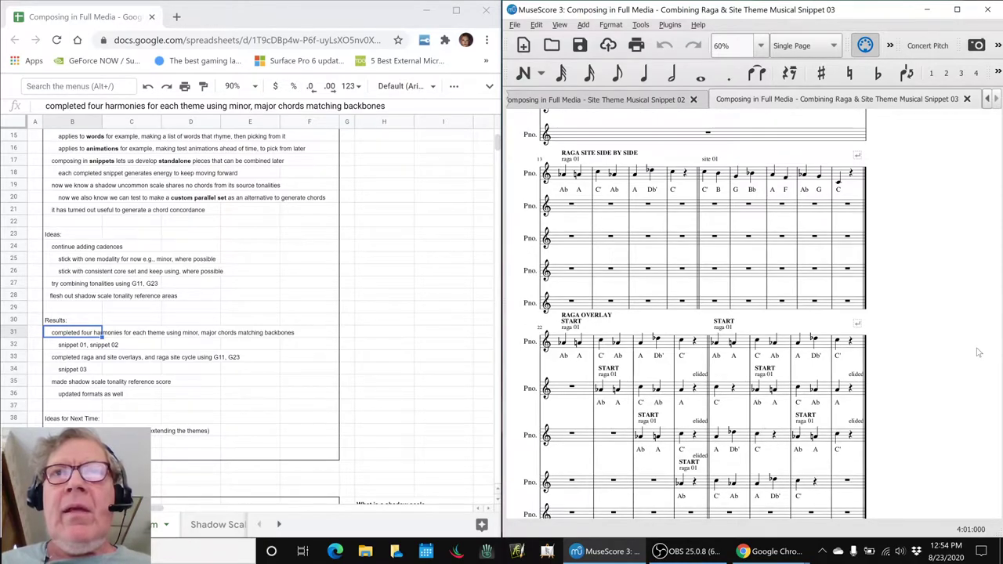
{"action": "left_click", "coordinate": [581, 309]}
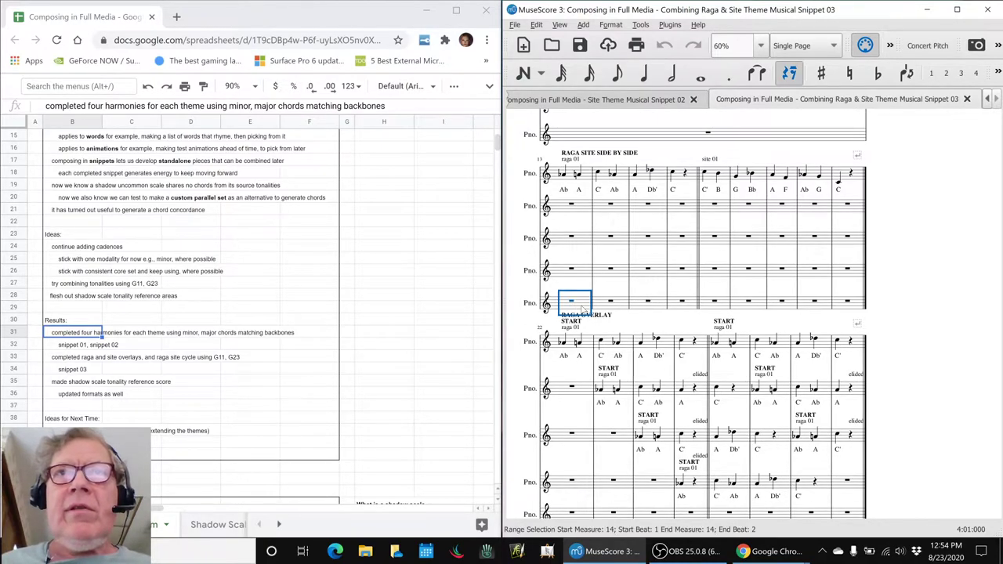
{"action": "key", "text": "space"}
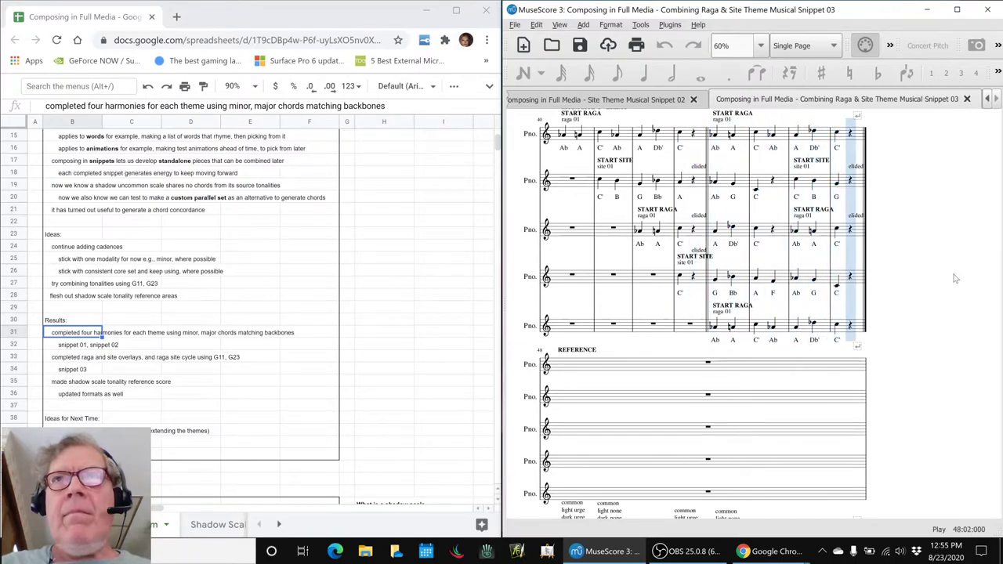
{"action": "key", "text": "space"}
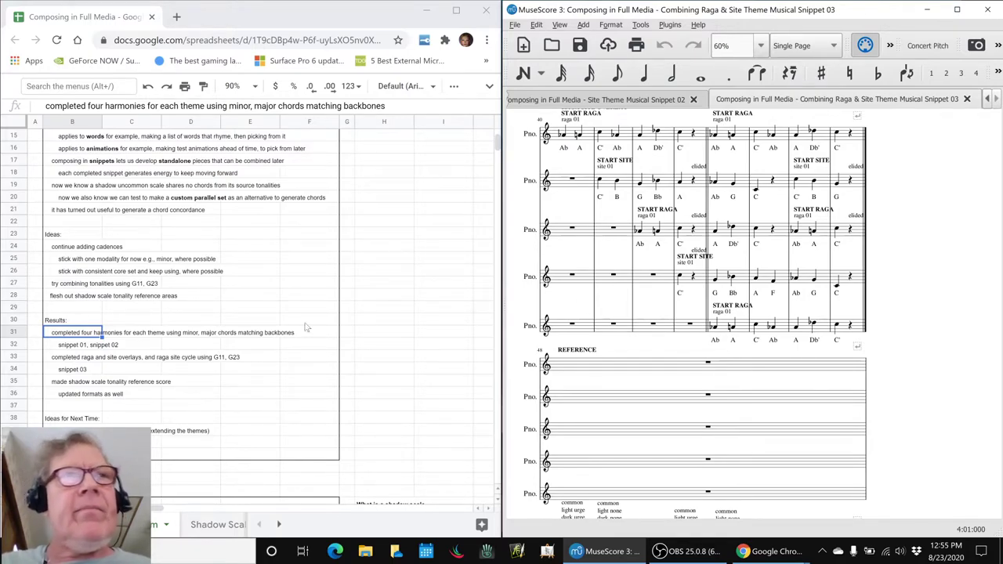
{"action": "left_click", "coordinate": [90, 384]}
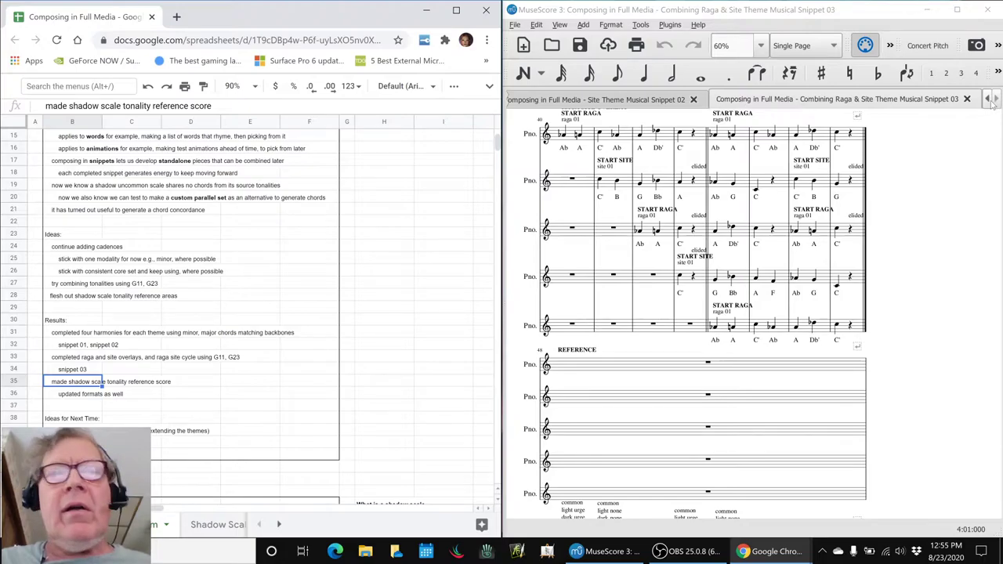
{"action": "key", "text": "alt+Tab"}
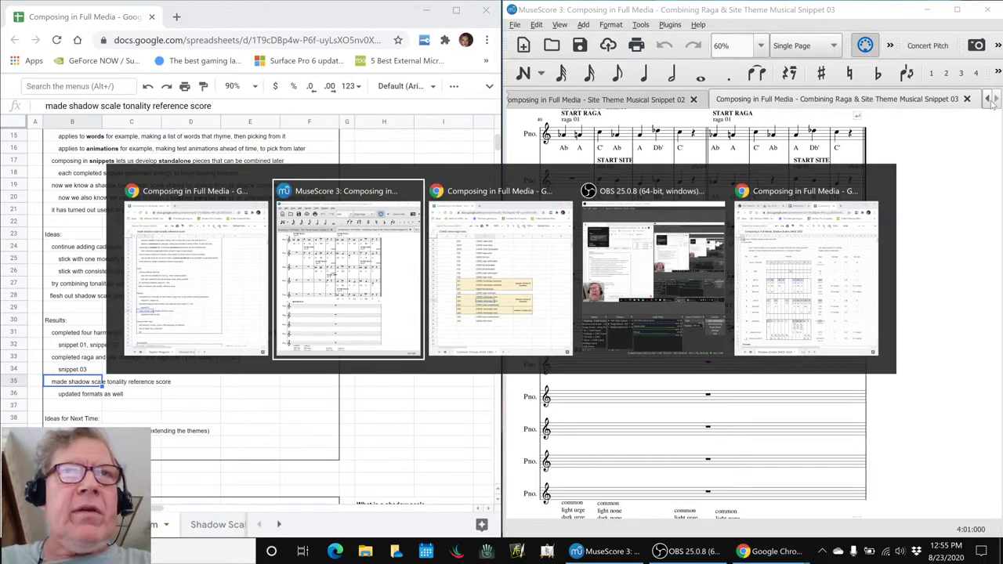
{"action": "key", "text": "alt+Tab"}
{"action": "key", "text": "alt+Tab"}
{"action": "key", "text": "alt+Tab"}
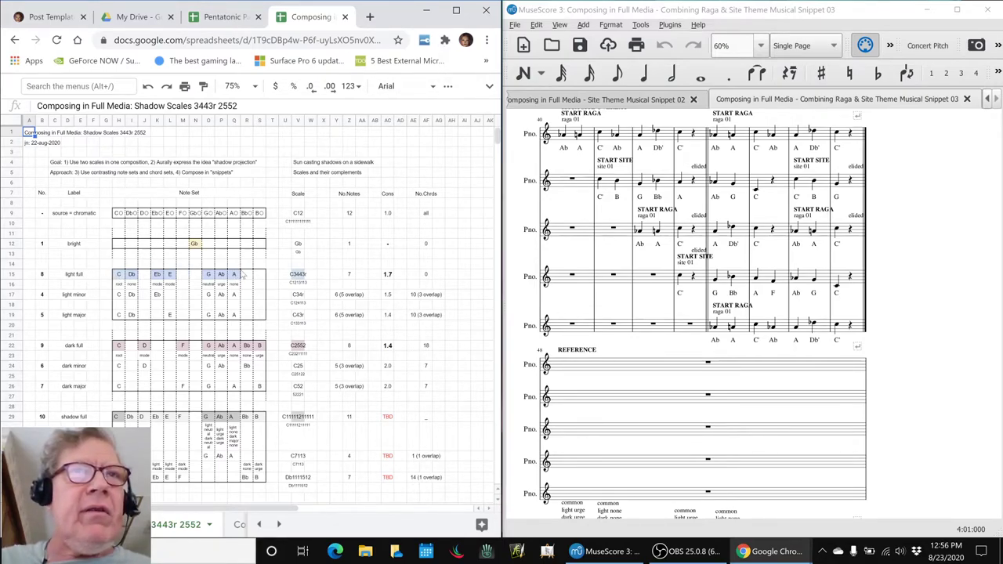
{"action": "left_click", "coordinate": [292, 276]}
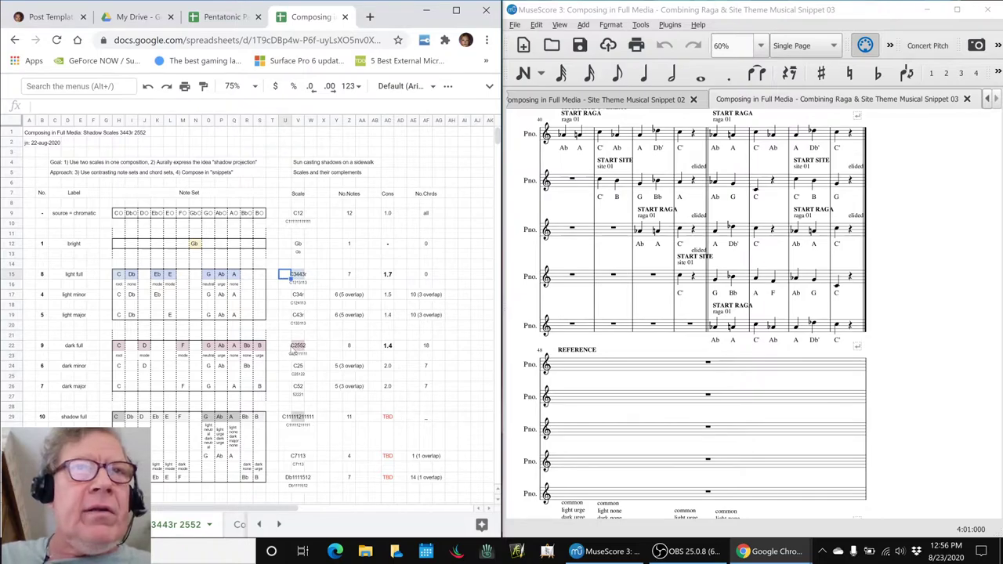
{"action": "left_click", "coordinate": [290, 346]}
{"action": "left_click", "coordinate": [288, 418]}
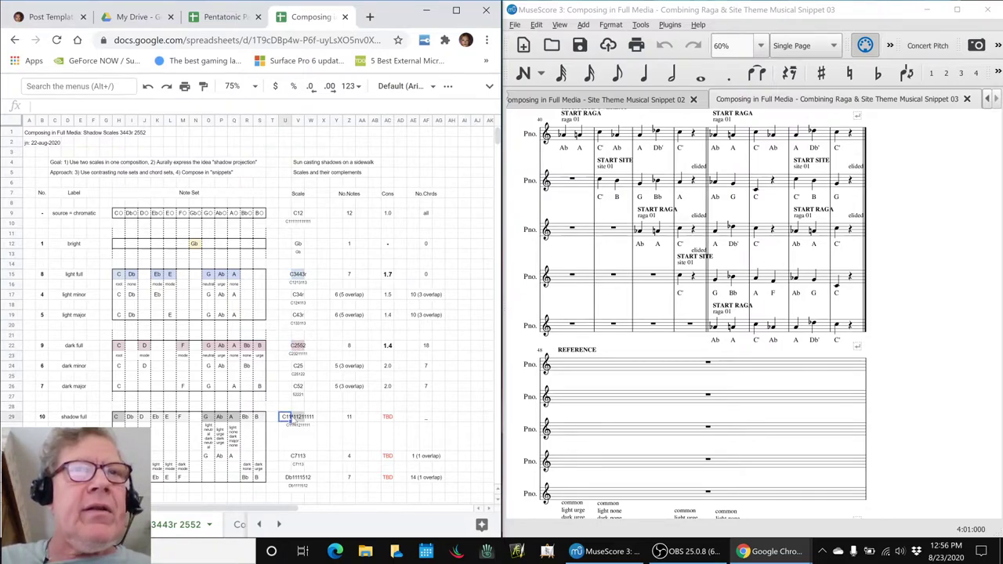
{"action": "left_click", "coordinate": [75, 418]}
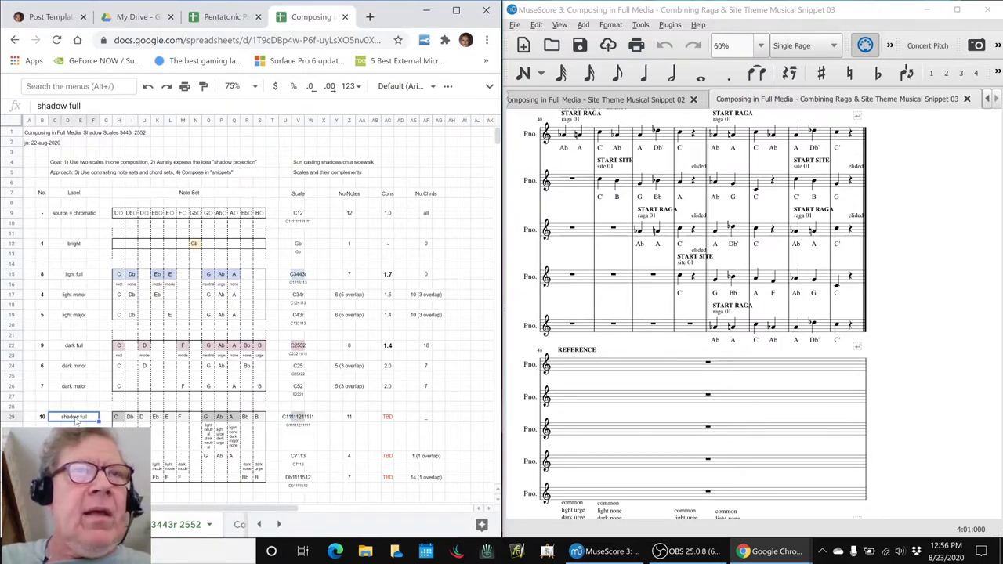
{"action": "scroll", "coordinate": [78, 408], "scroll_direction": "down", "scroll_amount": 3}
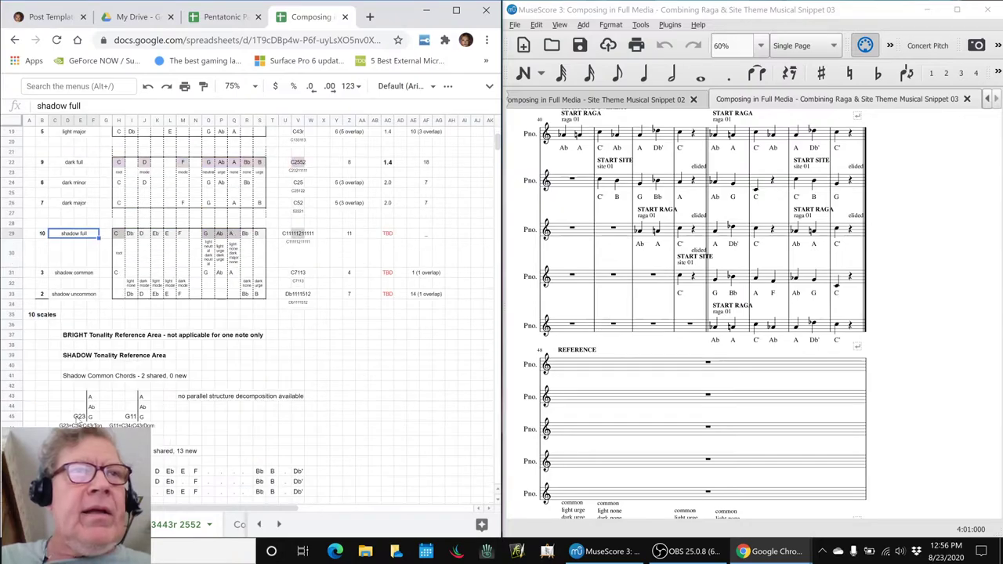
{"action": "left_click", "coordinate": [118, 238]}
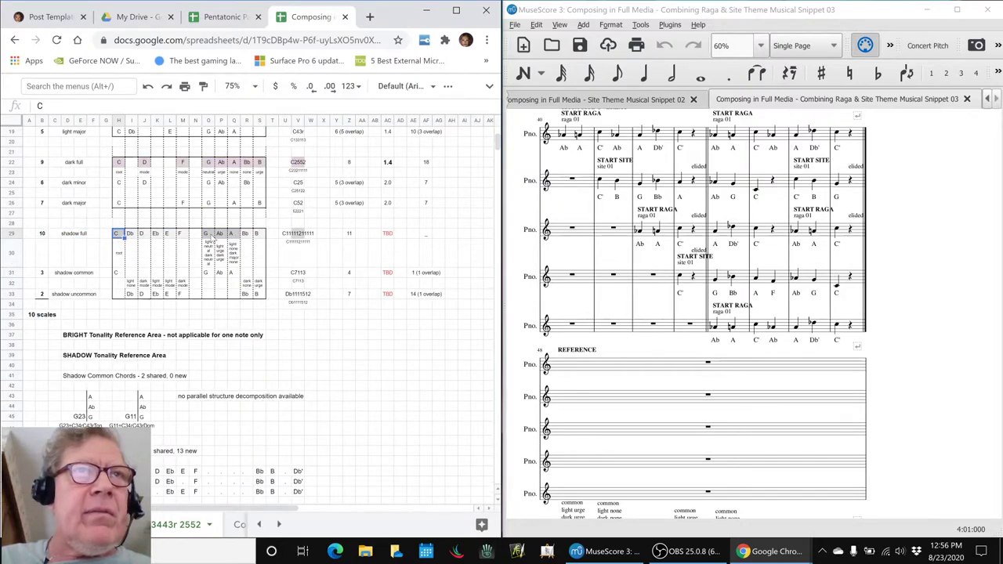
{"action": "left_click", "coordinate": [92, 275]}
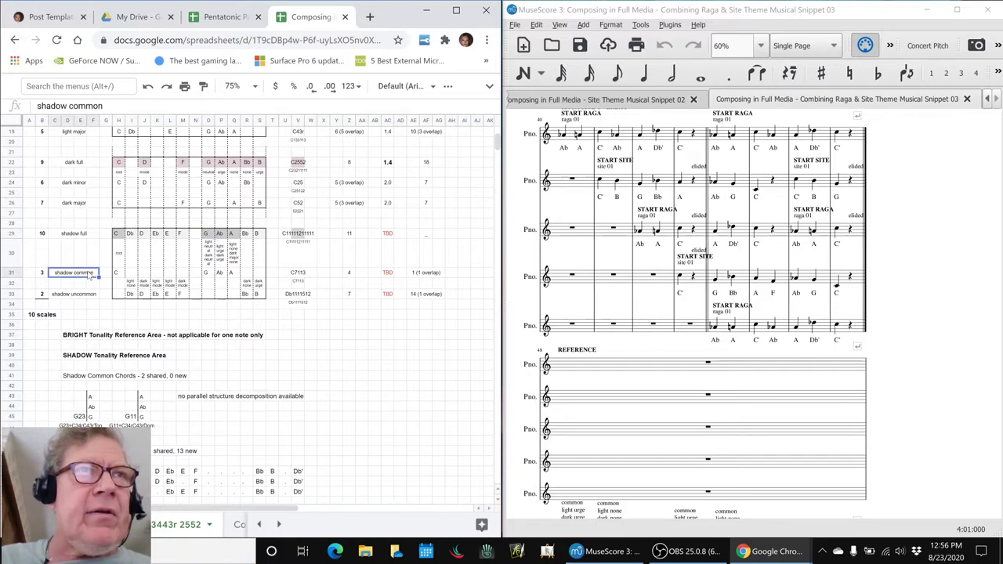
{"action": "left_click", "coordinate": [132, 236]}
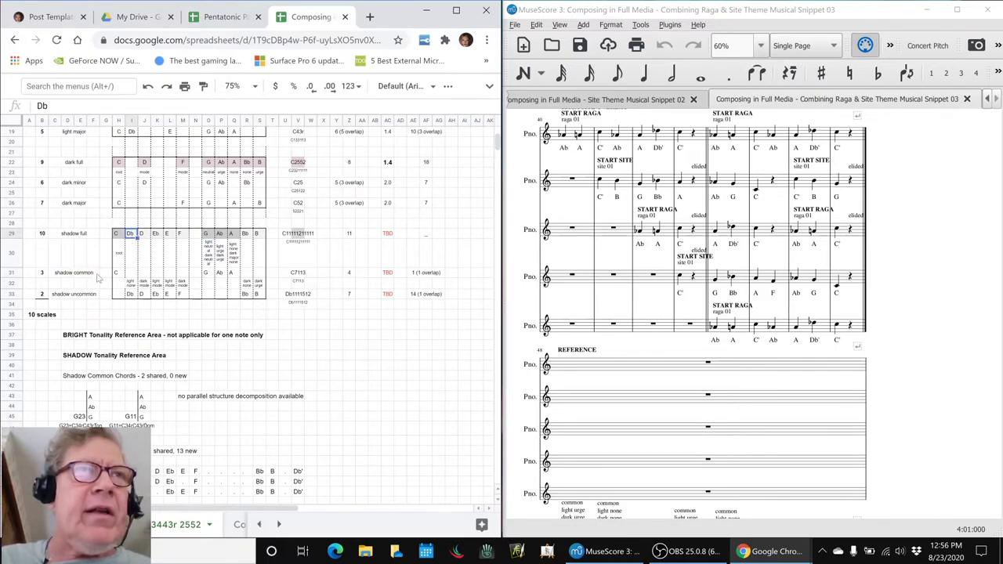
{"action": "left_click", "coordinate": [88, 296]}
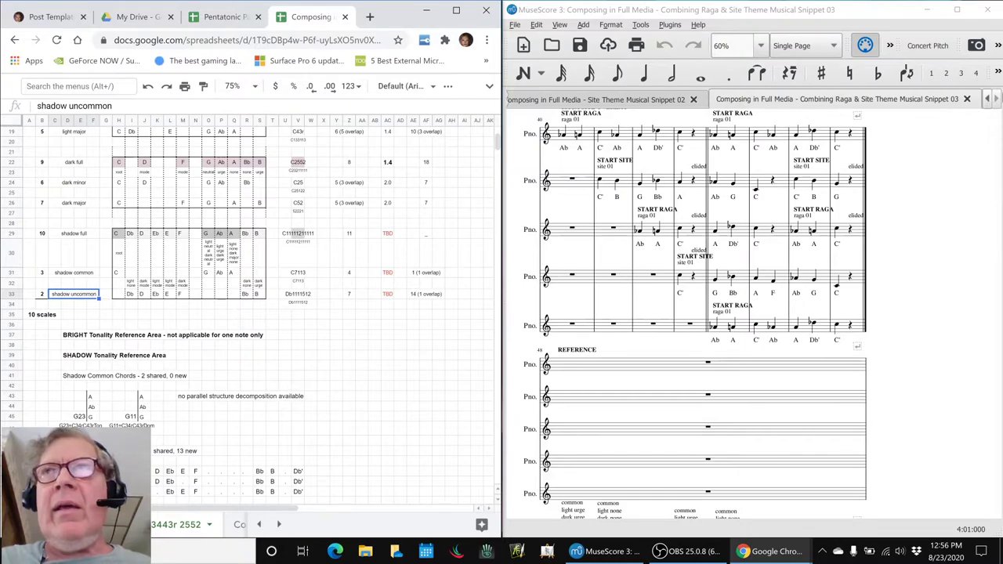
{"action": "left_click", "coordinate": [988, 100]}
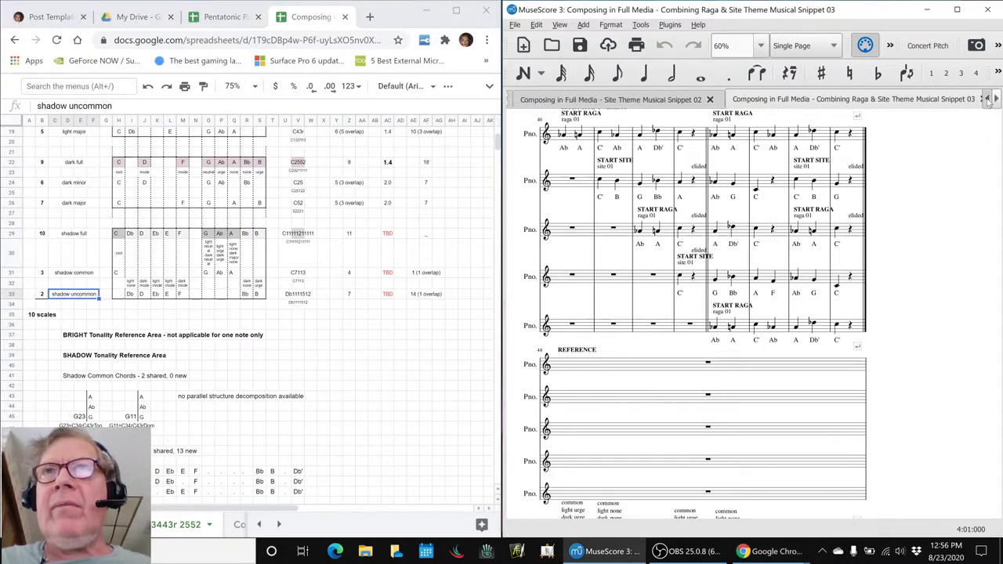
Step: Open cs03 3443r 2552 Shadow Tonality Reference Area in C from the jn - Tonality Reference Areas (Scores) folder
{"action": "left_click", "coordinate": [987, 100]}
{"action": "left_click", "coordinate": [987, 99]}
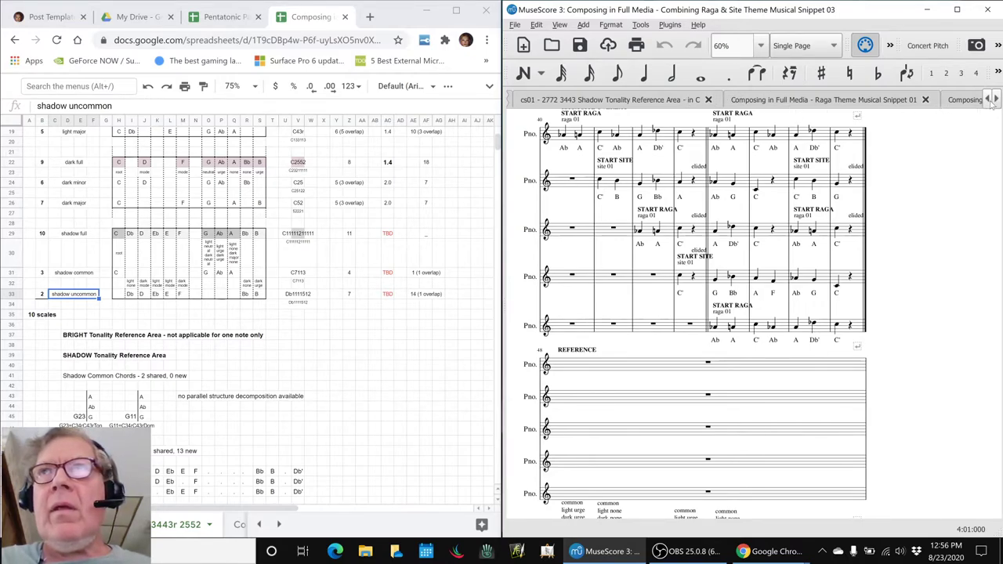
{"action": "left_click", "coordinate": [987, 100]}
{"action": "left_click", "coordinate": [987, 99]}
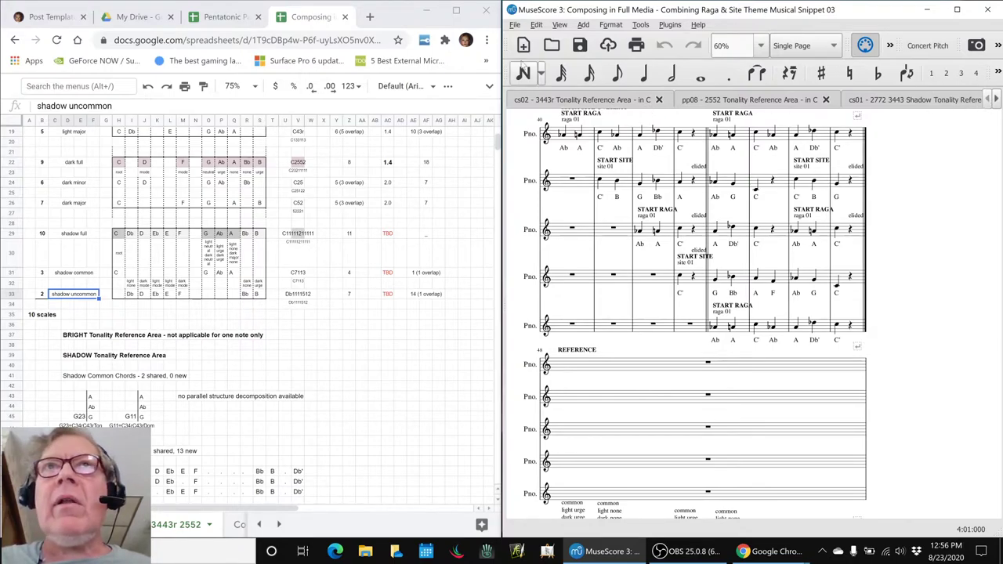
{"action": "left_click", "coordinate": [546, 49]}
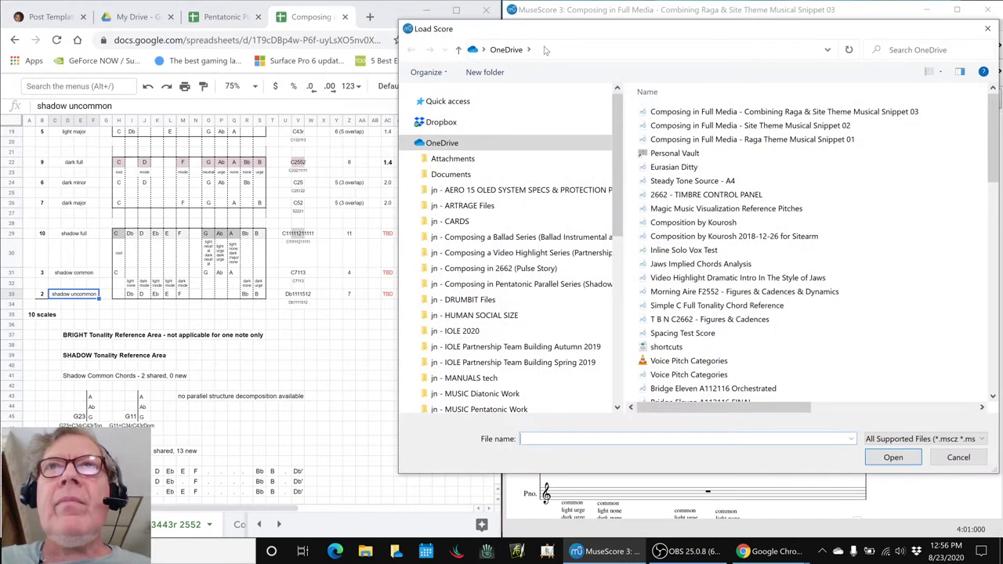
{"action": "scroll", "coordinate": [535, 223], "scroll_direction": "down", "scroll_amount": 1}
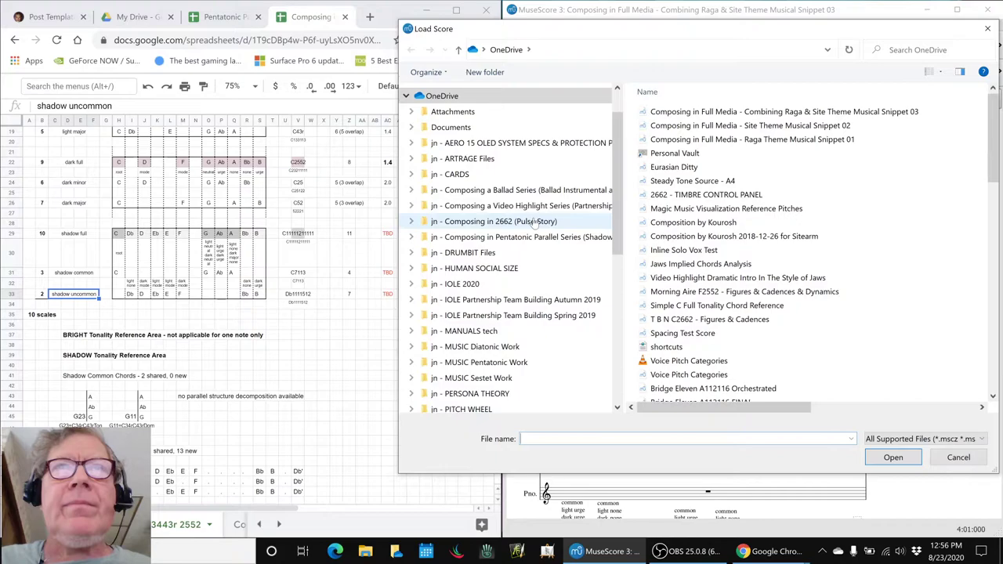
{"action": "scroll", "coordinate": [535, 222], "scroll_direction": "down", "scroll_amount": 2}
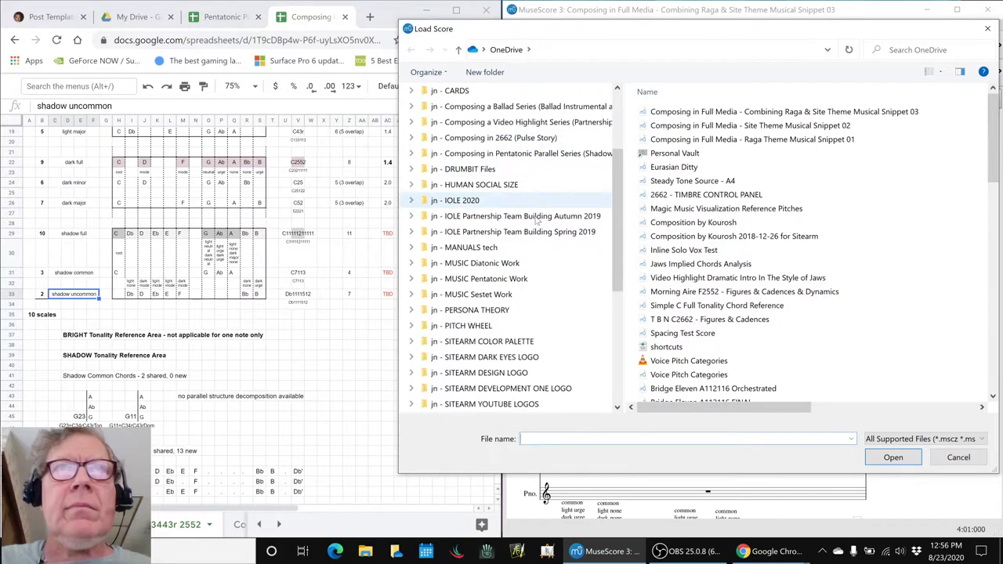
{"action": "scroll", "coordinate": [537, 222], "scroll_direction": "down", "scroll_amount": 1}
{"action": "left_click", "coordinate": [535, 373]}
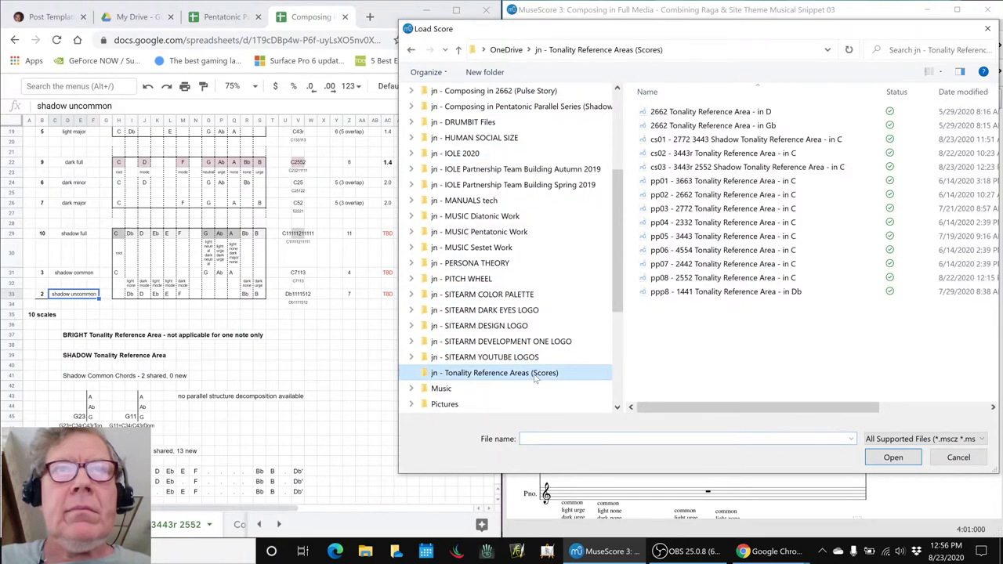
{"action": "double_click", "coordinate": [738, 167]}
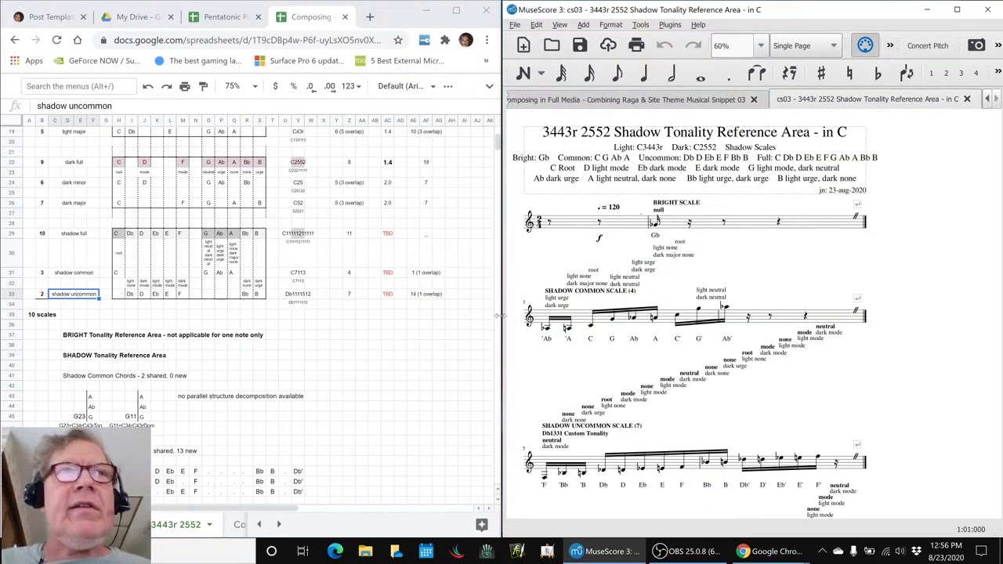
Step: Point out the Gb note of the bright row and the C notes of Shadow Common and Shadow Full
{"action": "scroll", "coordinate": [368, 325], "scroll_direction": "up", "scroll_amount": 3}
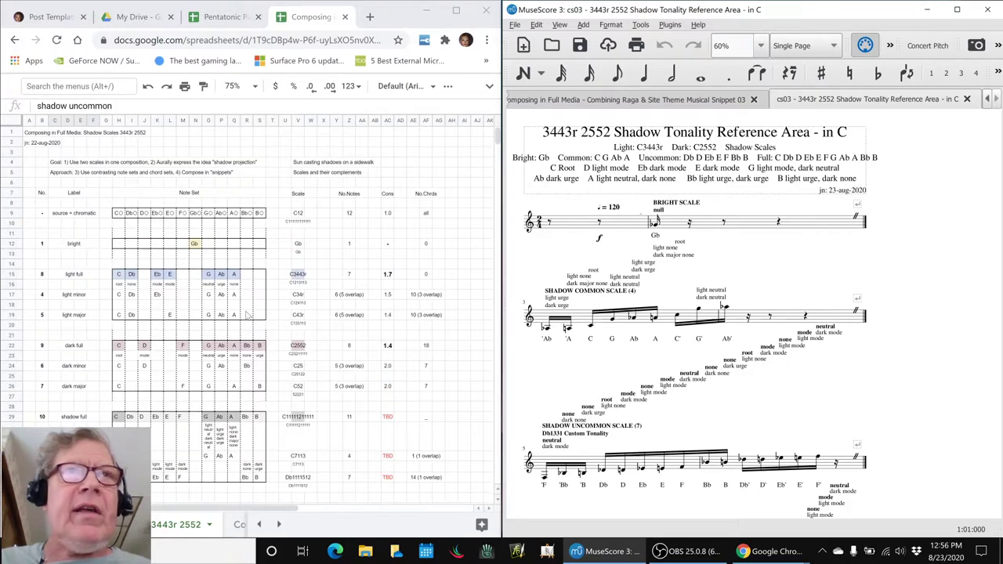
{"action": "left_click", "coordinate": [198, 248]}
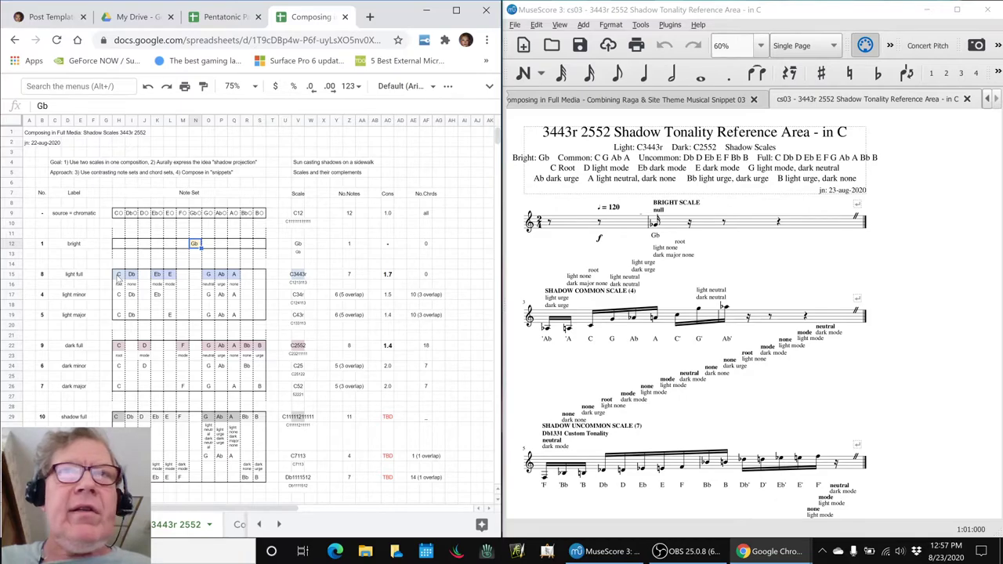
{"action": "scroll", "coordinate": [118, 276], "scroll_direction": "down", "scroll_amount": 3}
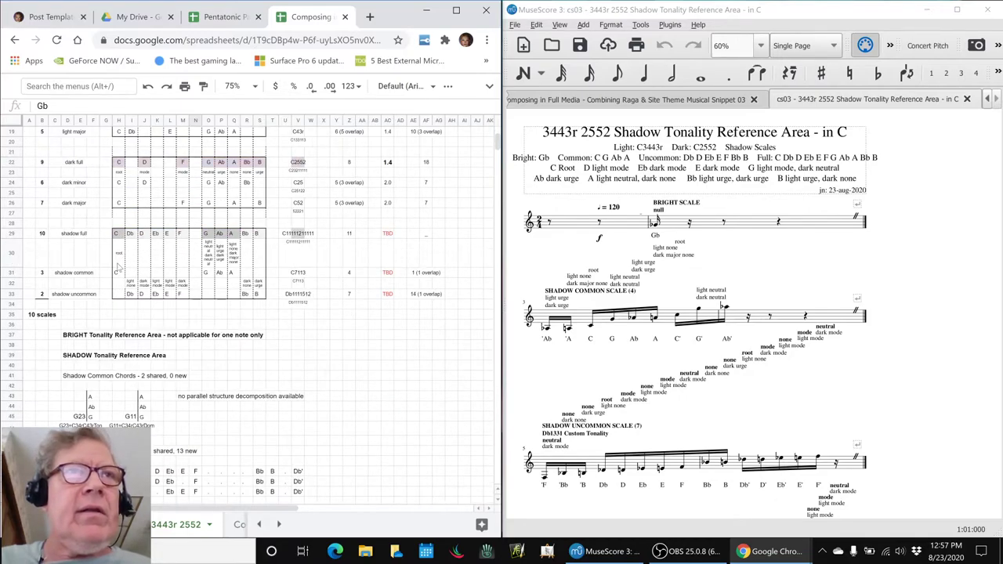
{"action": "left_click", "coordinate": [117, 273]}
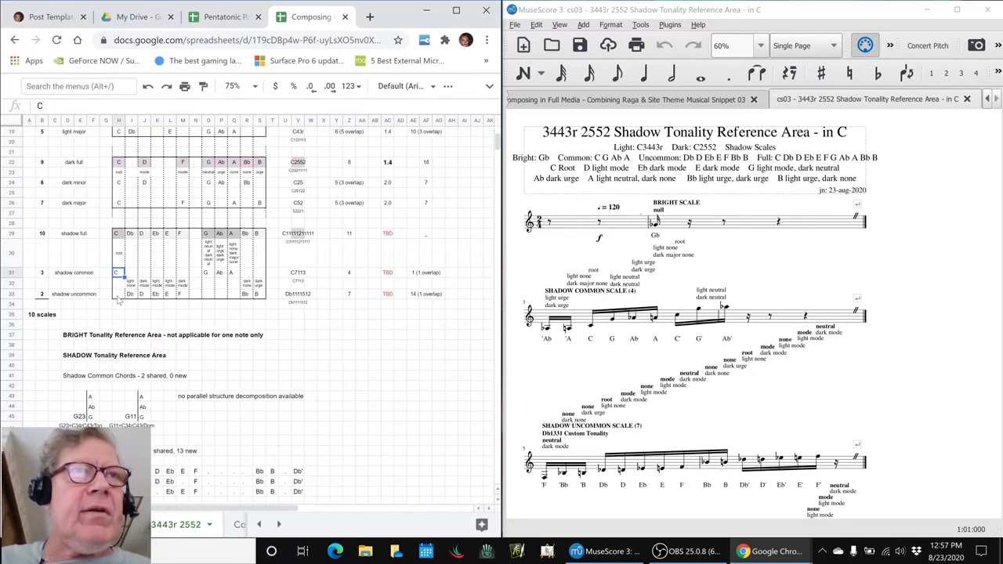
{"action": "left_click", "coordinate": [119, 235]}
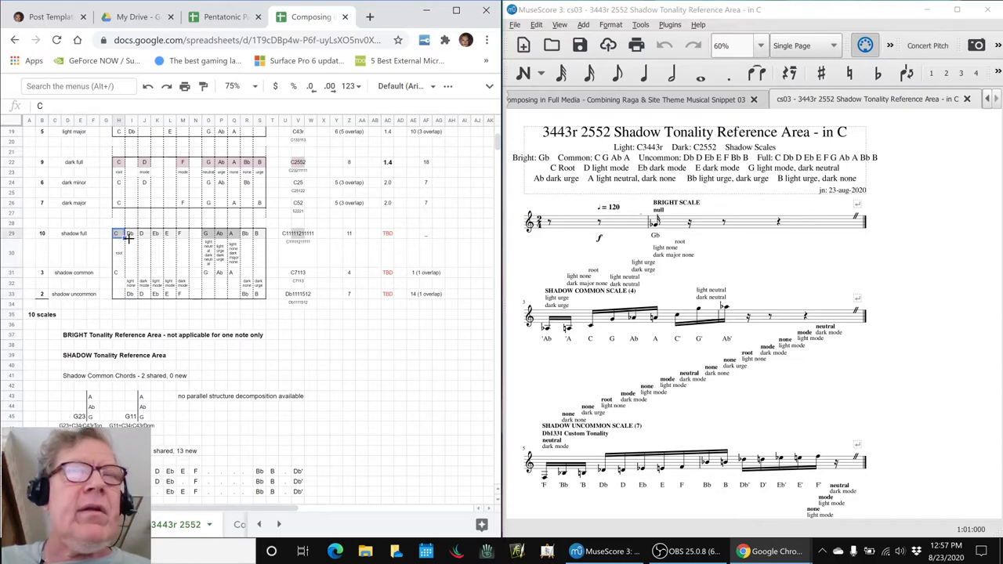
Step: Select and deselect the Bright Scale measure, then play the cs03 score from the beginning
{"action": "left_click", "coordinate": [900, 321]}
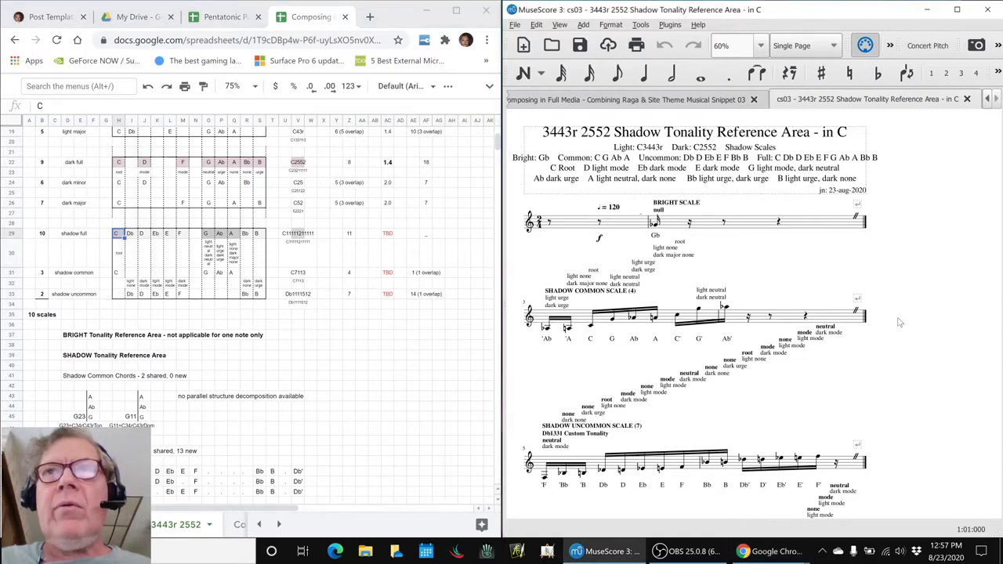
{"action": "scroll", "coordinate": [899, 321], "scroll_direction": "down", "scroll_amount": 10}
{"action": "scroll", "coordinate": [899, 322], "scroll_direction": "down", "scroll_amount": 3}
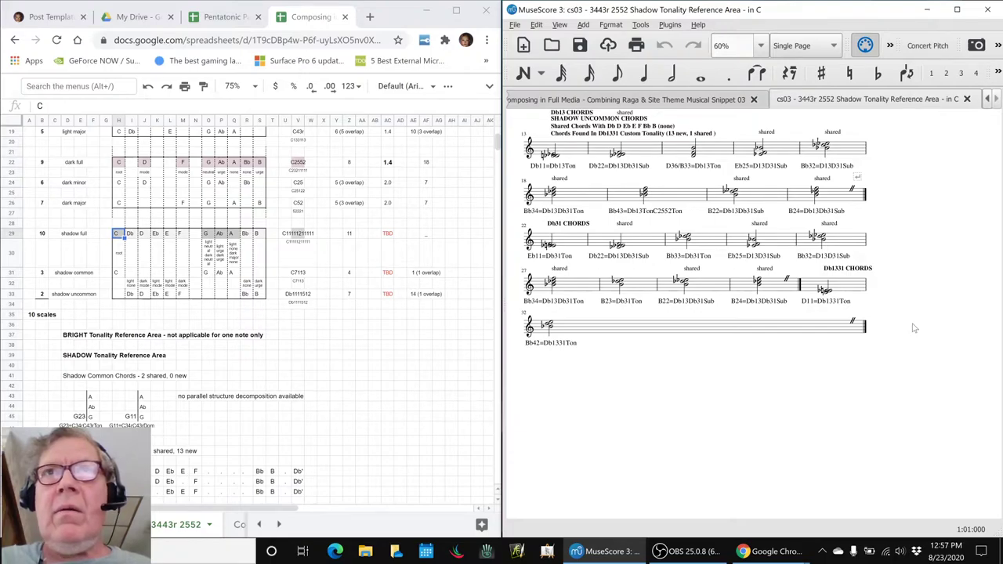
{"action": "scroll", "coordinate": [912, 327], "scroll_direction": "up", "scroll_amount": 5}
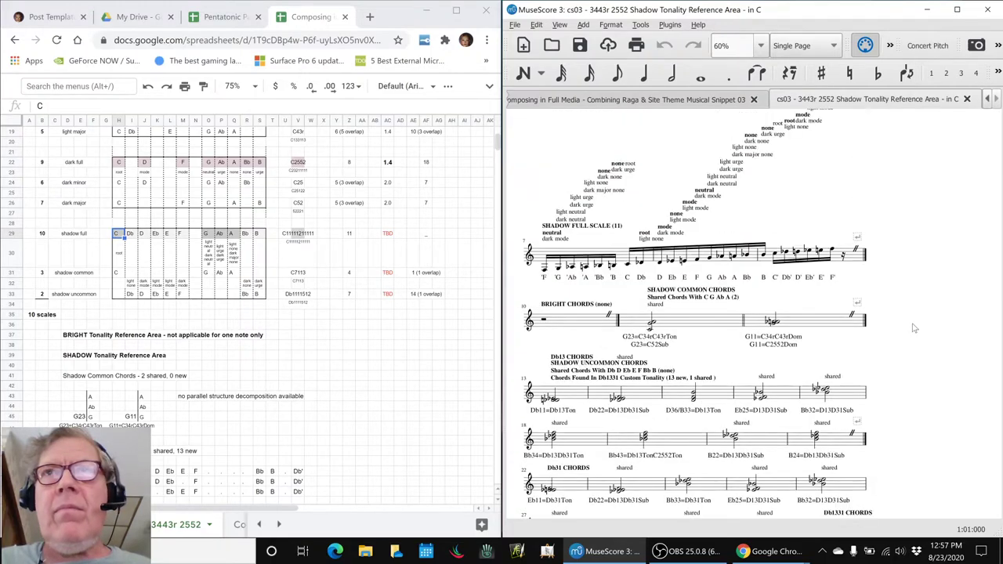
{"action": "scroll", "coordinate": [674, 282], "scroll_direction": "up", "scroll_amount": 5}
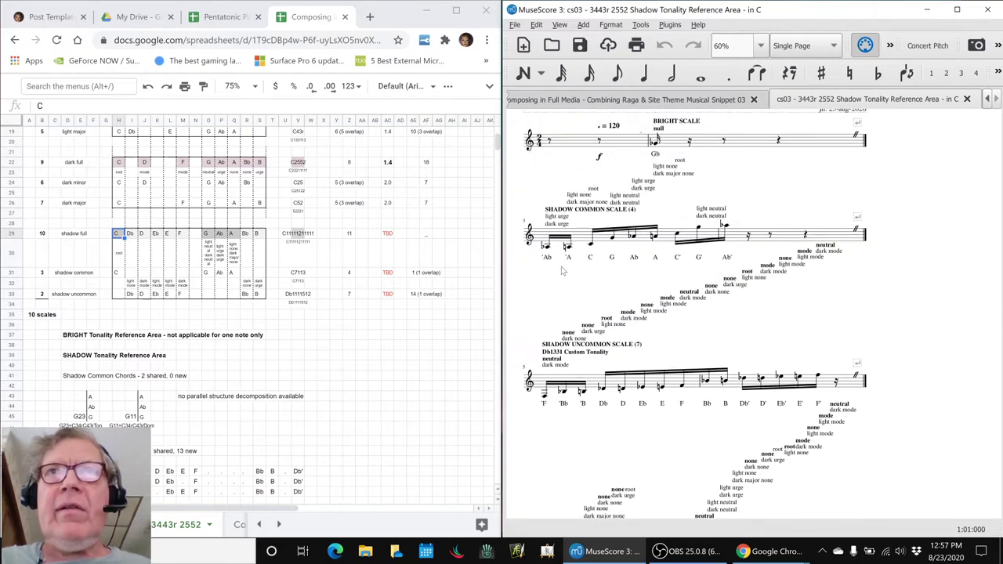
{"action": "scroll", "coordinate": [561, 271], "scroll_direction": "up", "scroll_amount": 2}
{"action": "left_click", "coordinate": [678, 232]}
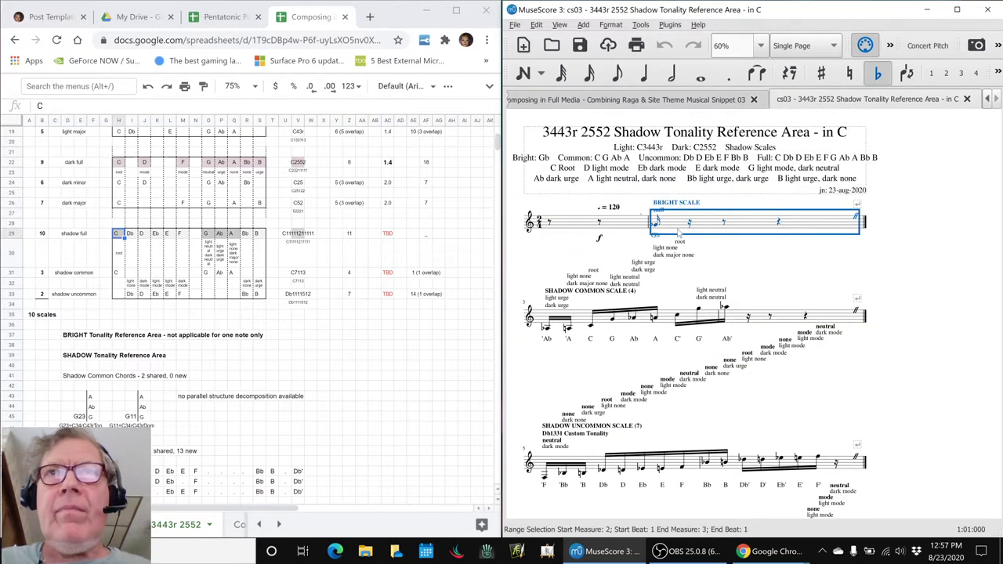
{"action": "left_click", "coordinate": [832, 277]}
{"action": "key", "text": "space"}
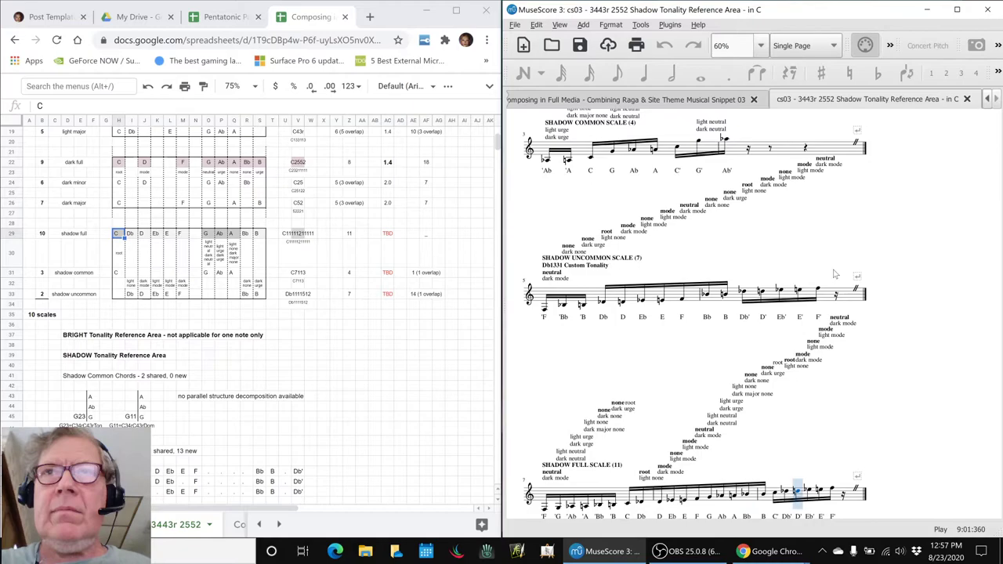
Step: Play the first shadow common chord in measure 11 of the cs03 score
{"action": "scroll", "coordinate": [709, 261], "scroll_direction": "down", "scroll_amount": 5}
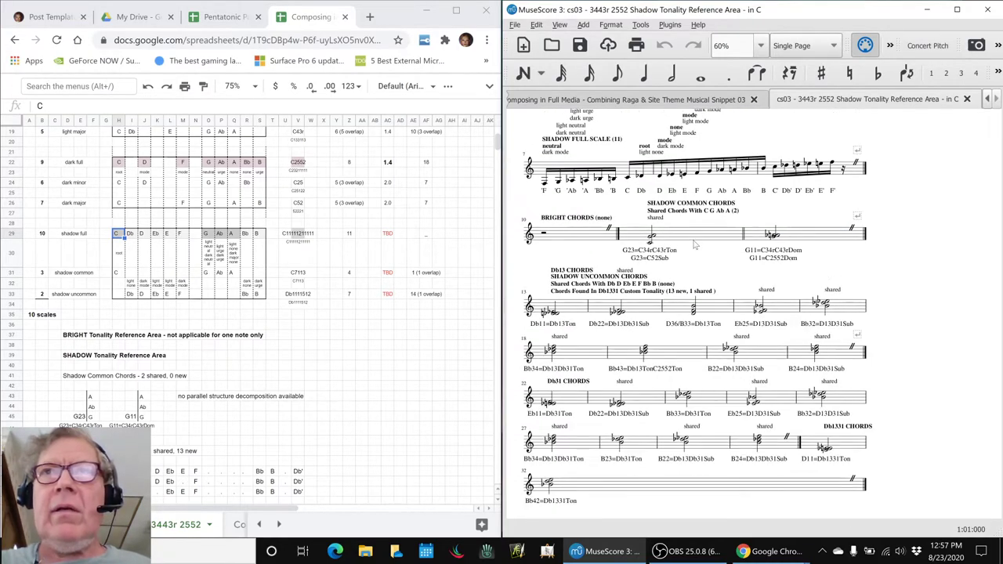
{"action": "left_click", "coordinate": [689, 239]}
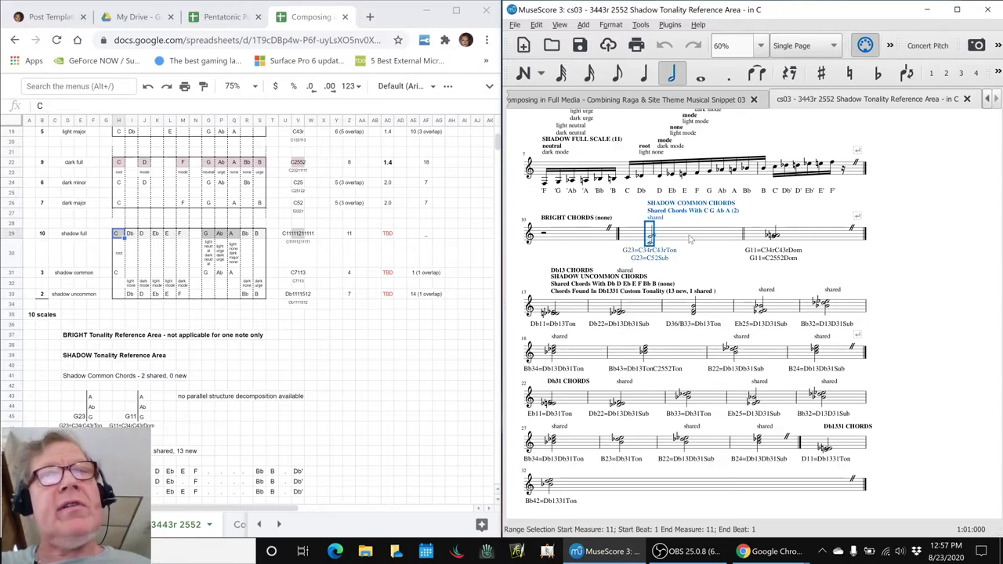
{"action": "key", "text": "space"}
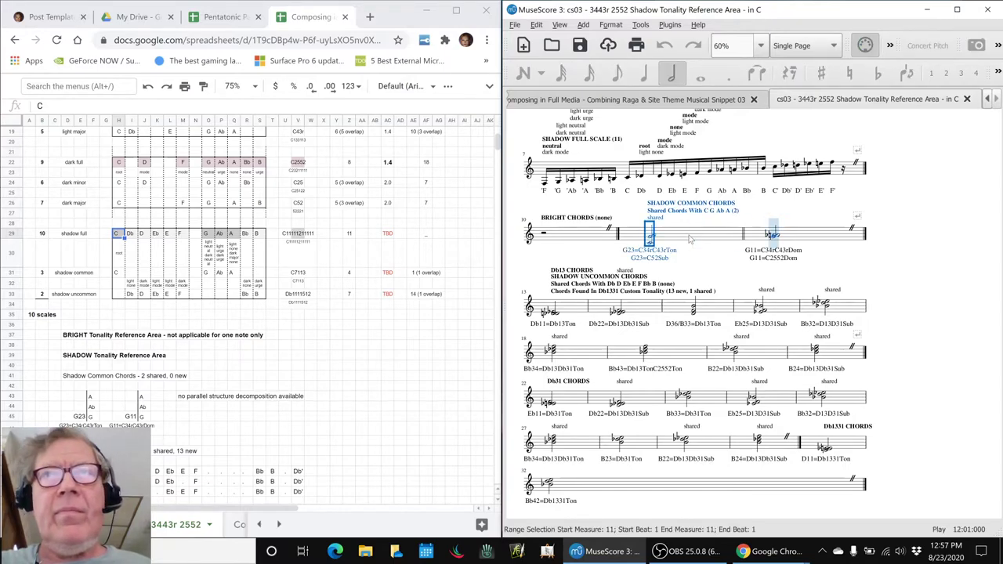
{"action": "left_click", "coordinate": [930, 293]}
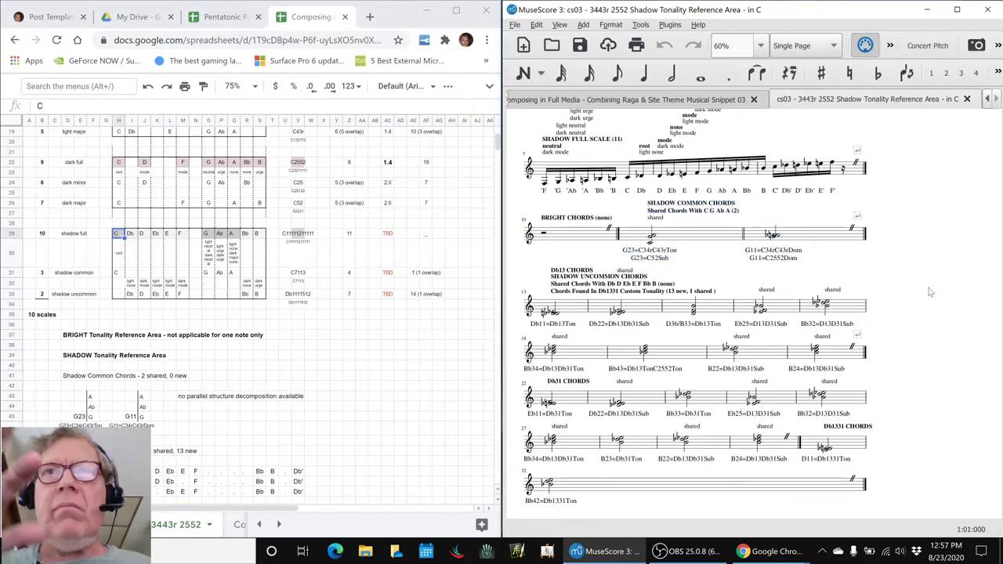
Step: Play the shadow uncommon chords starting from measure 13
{"action": "left_click", "coordinate": [575, 308]}
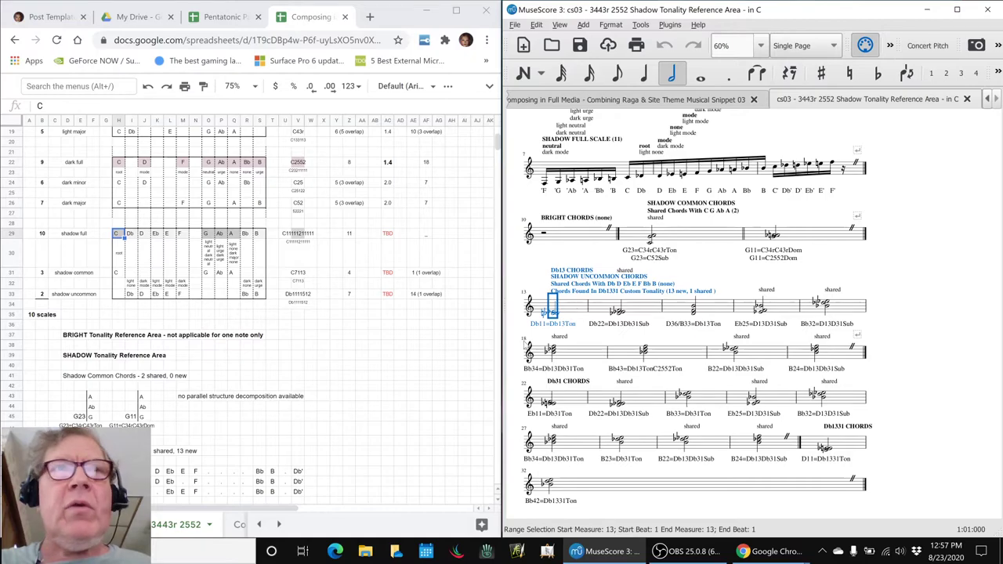
{"action": "scroll", "coordinate": [307, 409], "scroll_direction": "down", "scroll_amount": 5}
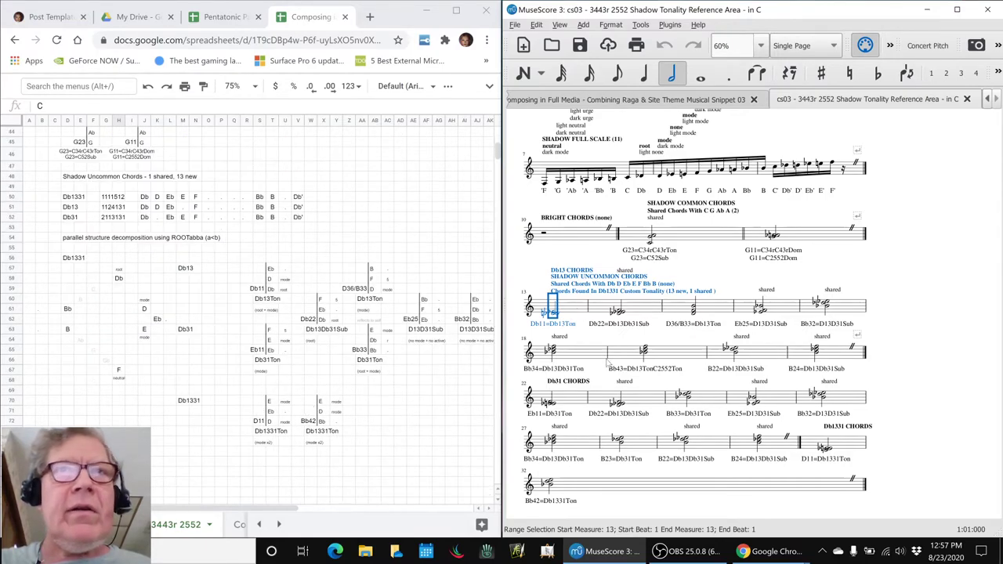
{"action": "key", "text": "space"}
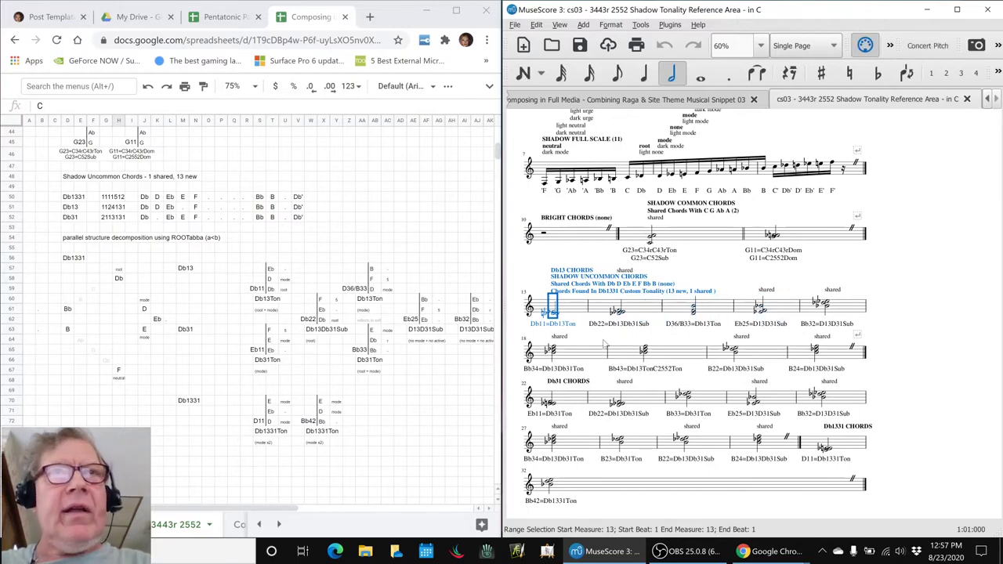
{"action": "key", "text": "alt+Tab"}
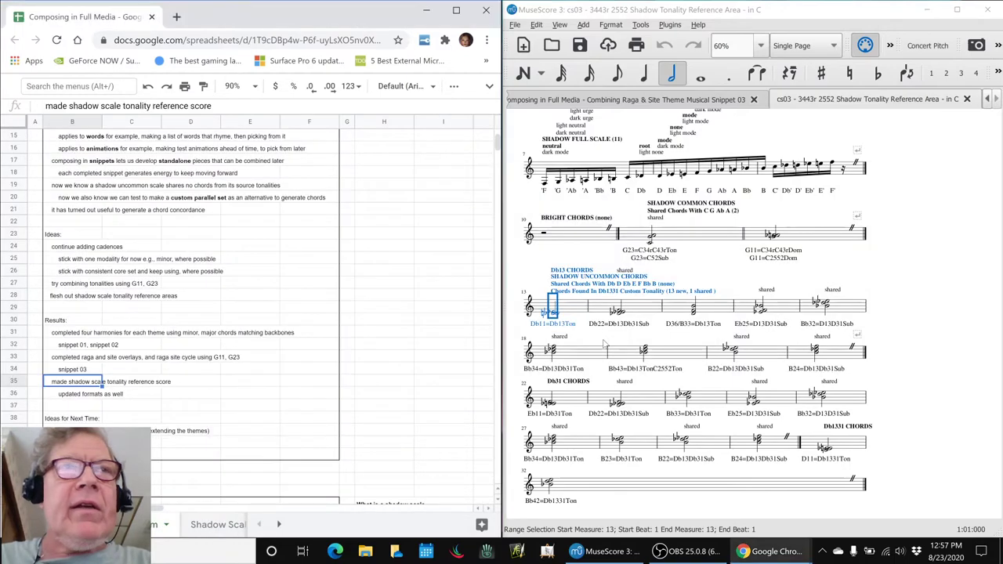
Step: Replace the tbd placeholder with 'sort the shadow uncommon chords by function and begin using them'
{"action": "key", "text": "Down"}
{"action": "key", "text": "Down"}
{"action": "key", "text": "Down"}
{"action": "key", "text": "Down"}
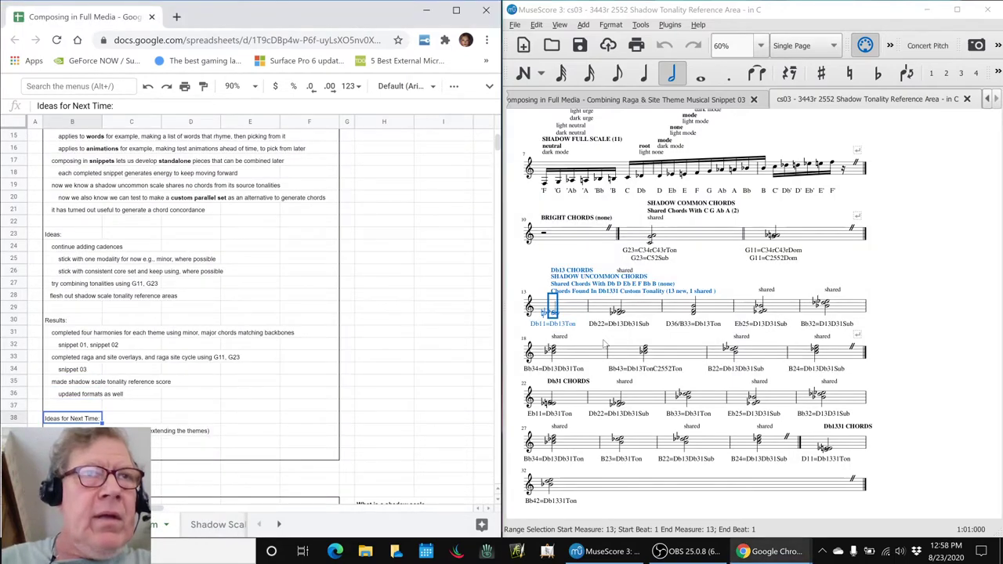
{"action": "key", "text": "Down"}
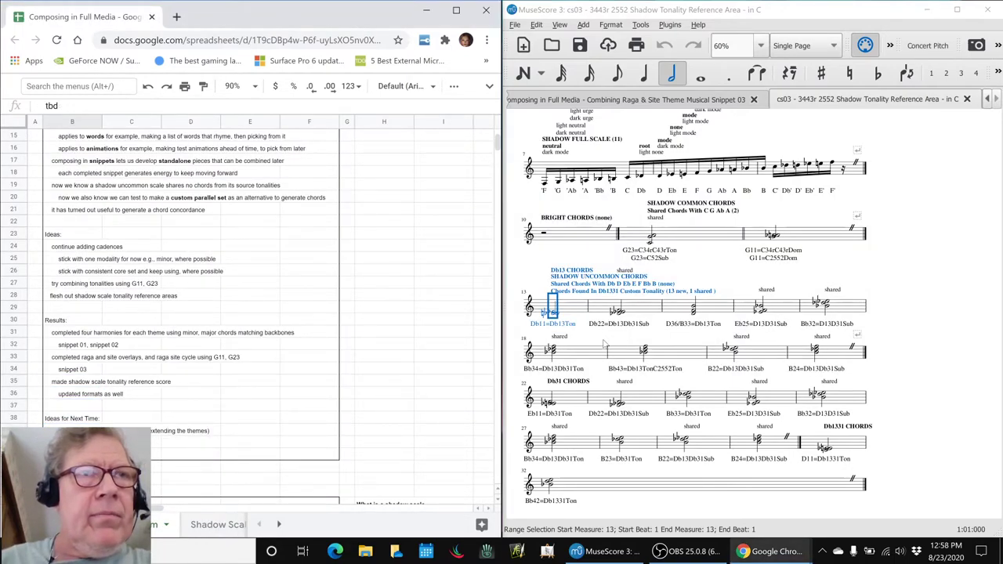
{"action": "key", "text": "Down"}
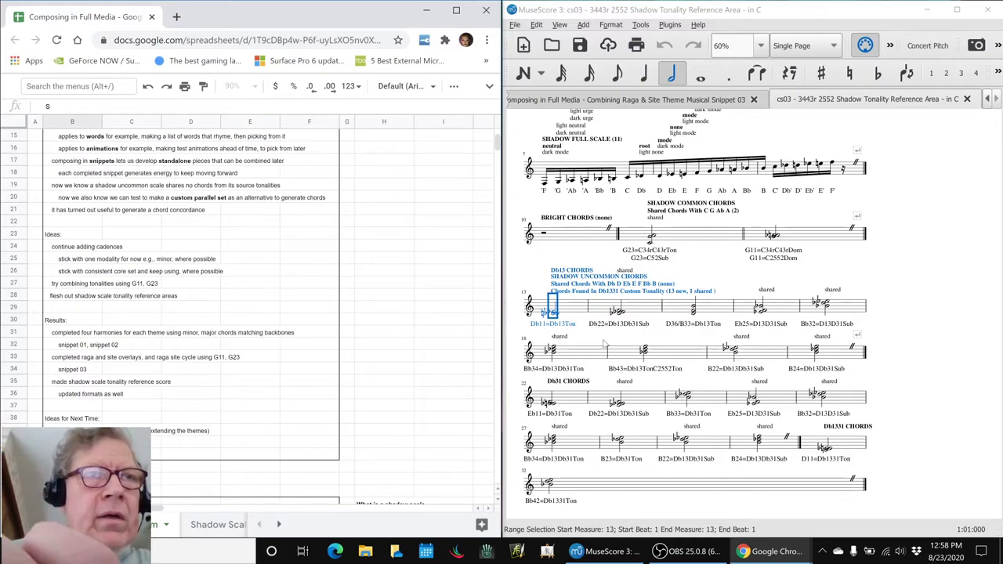
{"action": "type", "text": "sort the s"}
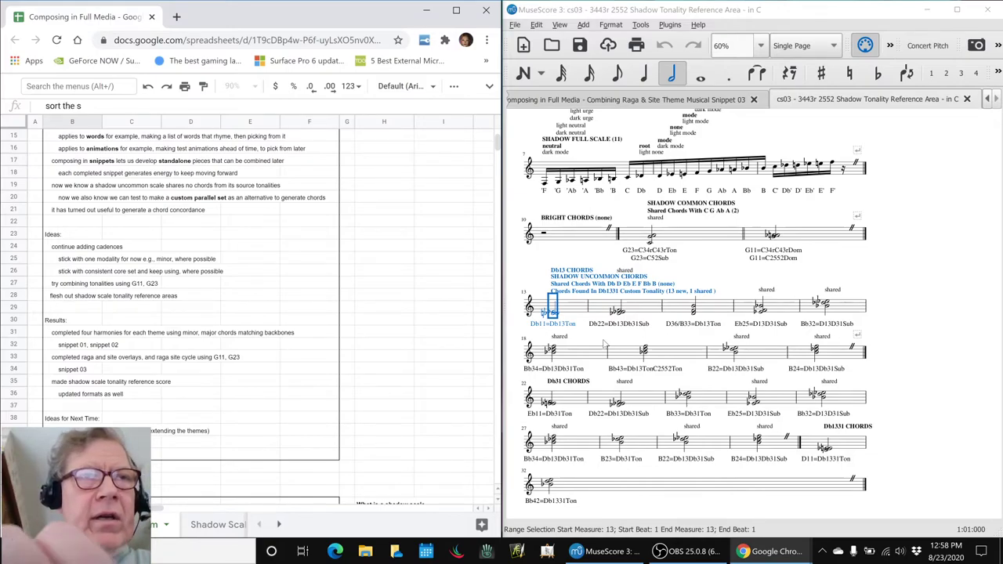
{"action": "type", "text": "hadow"}
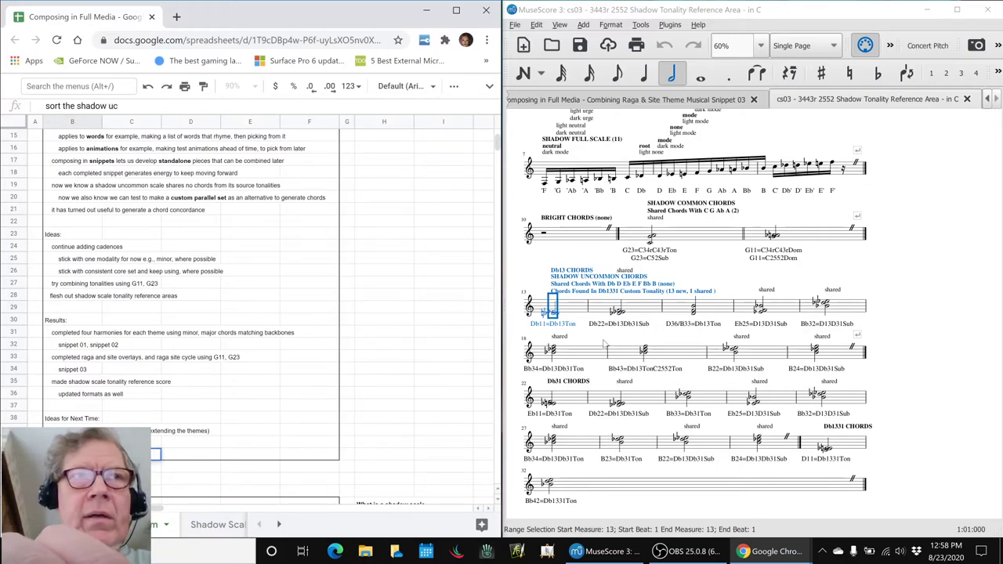
{"action": "type", "text": " uncommon"}
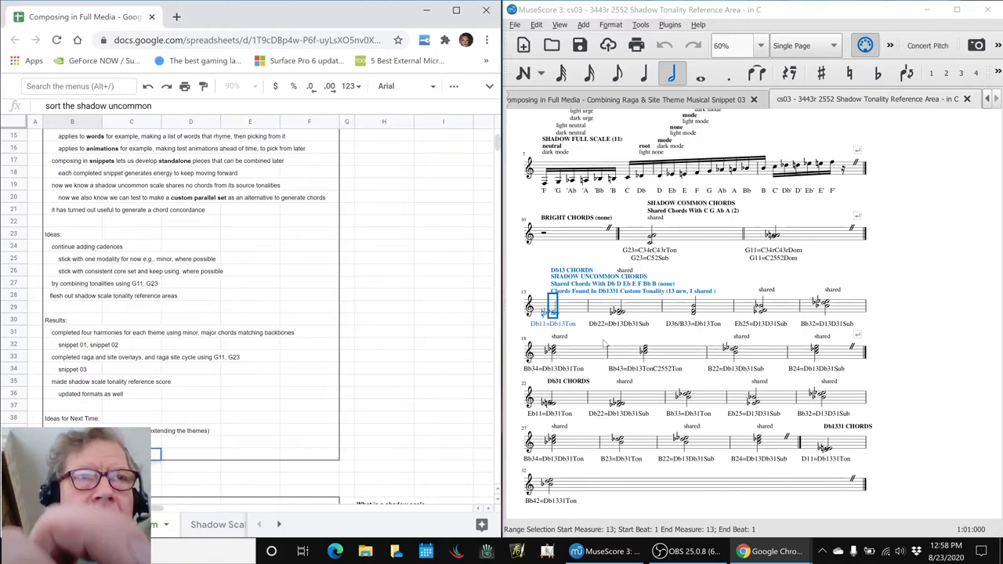
{"action": "type", "text": " chor"}
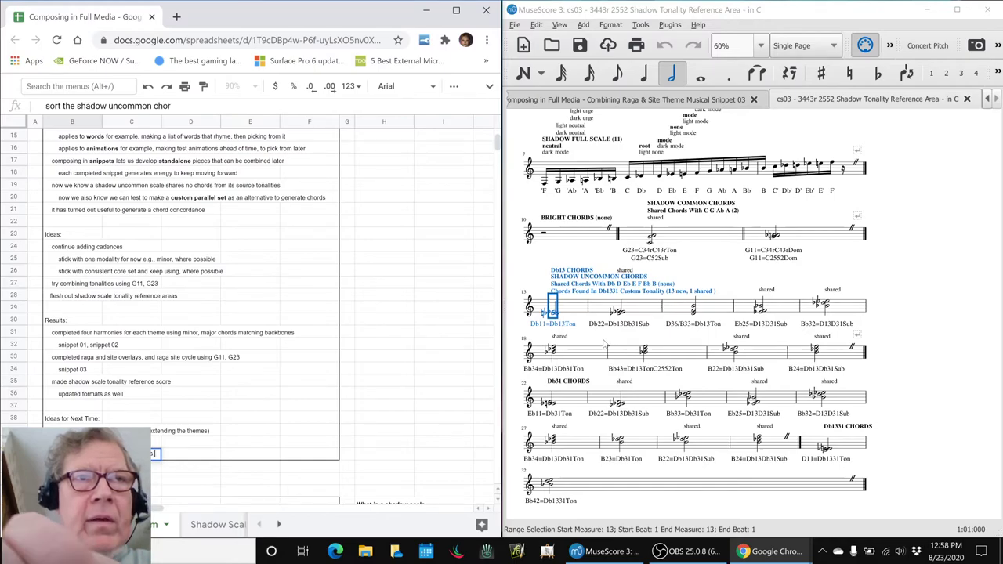
{"action": "type", "text": "ds by function "}
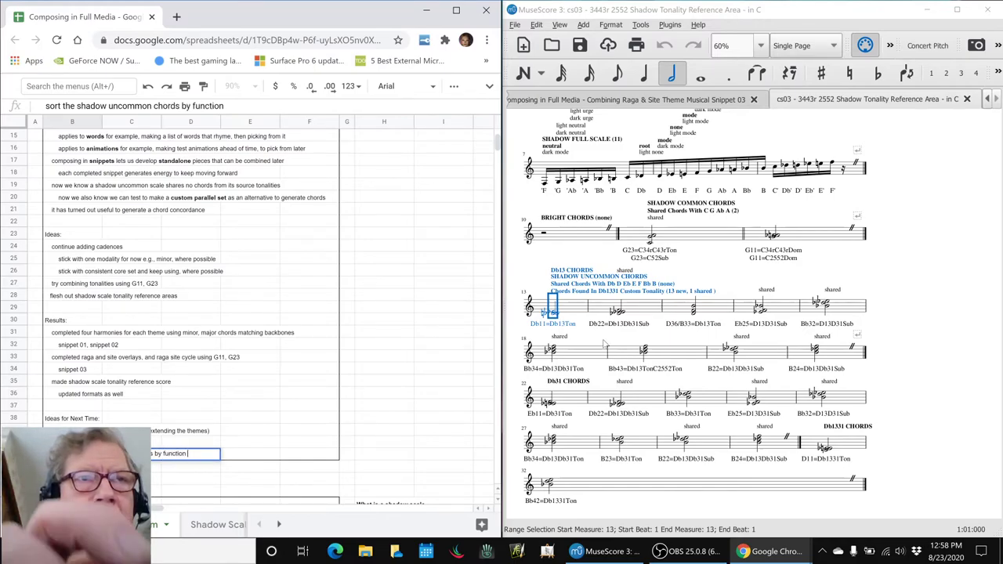
{"action": "type", "text": "and begin using them"}
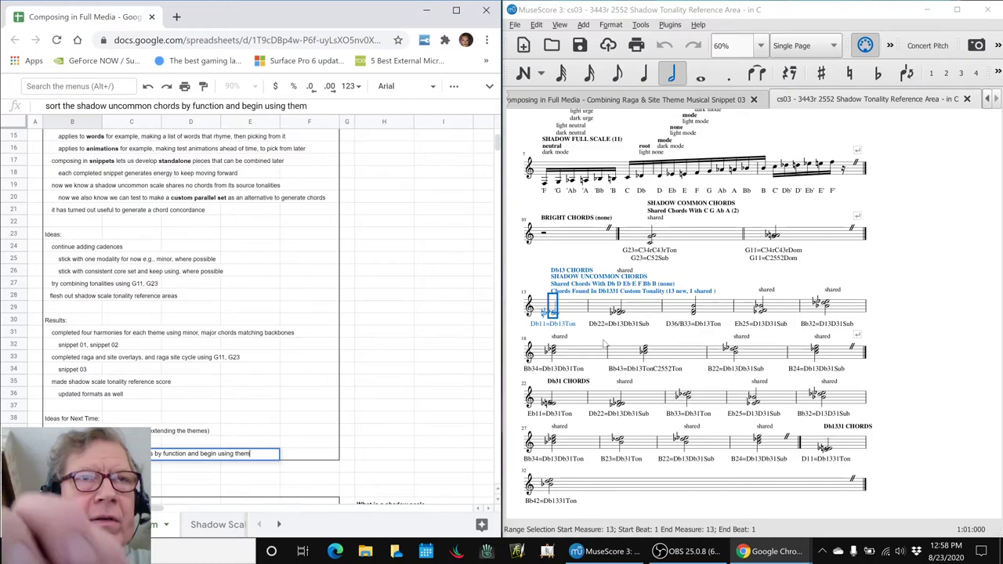
{"action": "key", "text": "Return"}
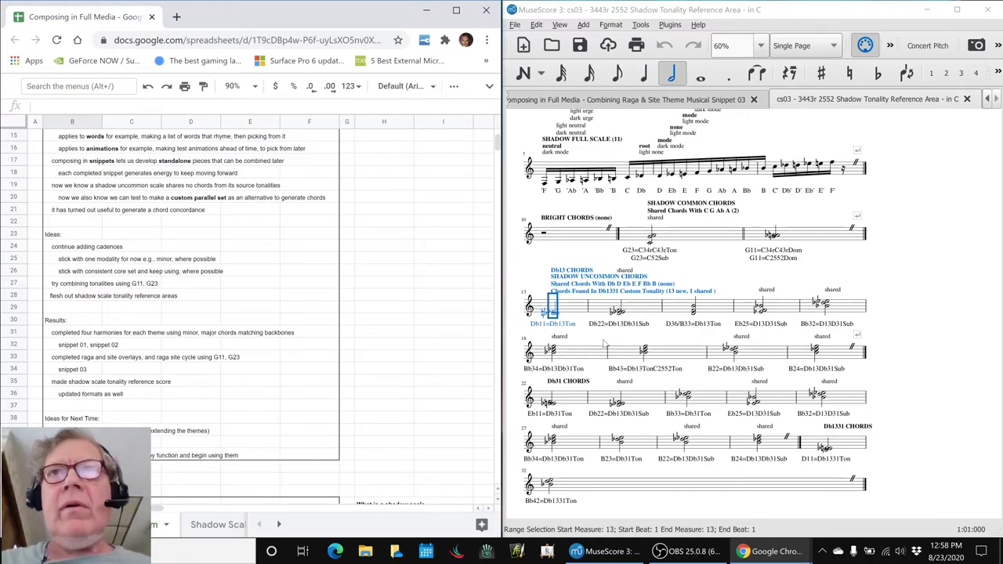
Step: Select the first Ideas for Next Time entry
{"action": "scroll", "coordinate": [80, 423], "scroll_direction": "down", "scroll_amount": 4}
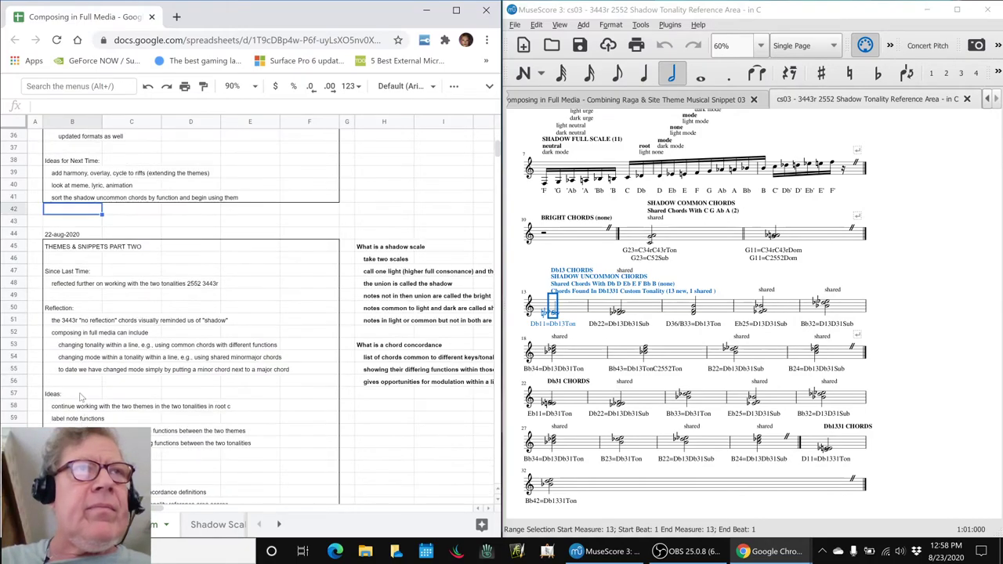
{"action": "left_click", "coordinate": [57, 174]}
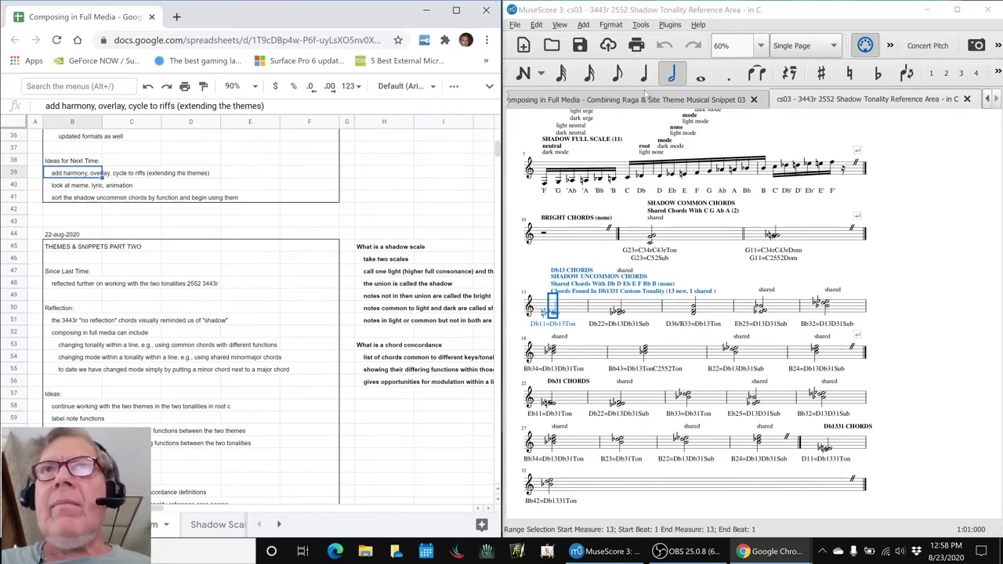
{"action": "left_click", "coordinate": [646, 102]}
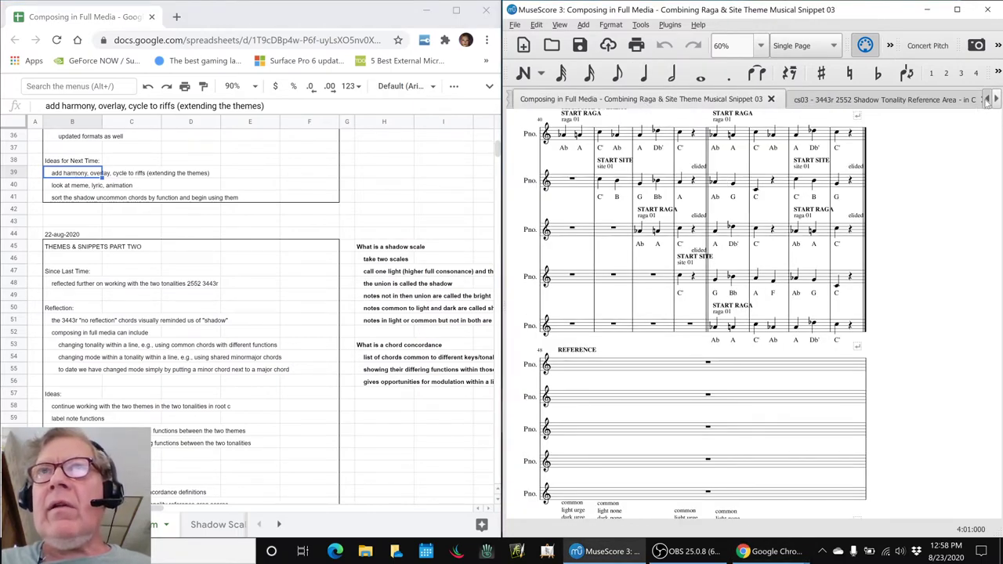
Step: Open the Site Theme Musical Snippet 02 score and scroll through its riffs
{"action": "left_click", "coordinate": [986, 100]}
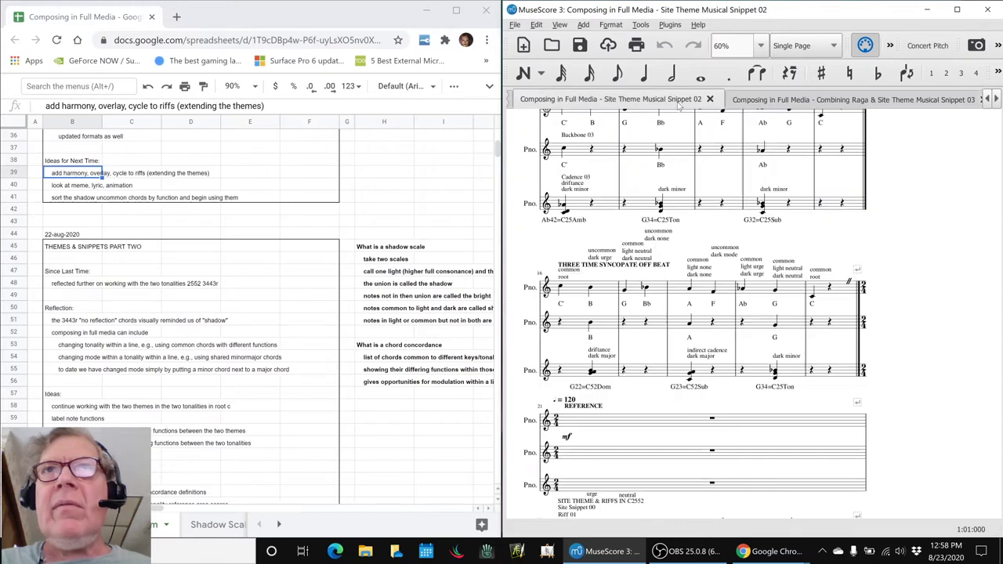
{"action": "left_click", "coordinate": [682, 102]}
{"action": "scroll", "coordinate": [693, 186], "scroll_direction": "up", "scroll_amount": 3}
{"action": "scroll", "coordinate": [703, 190], "scroll_direction": "down", "scroll_amount": 2}
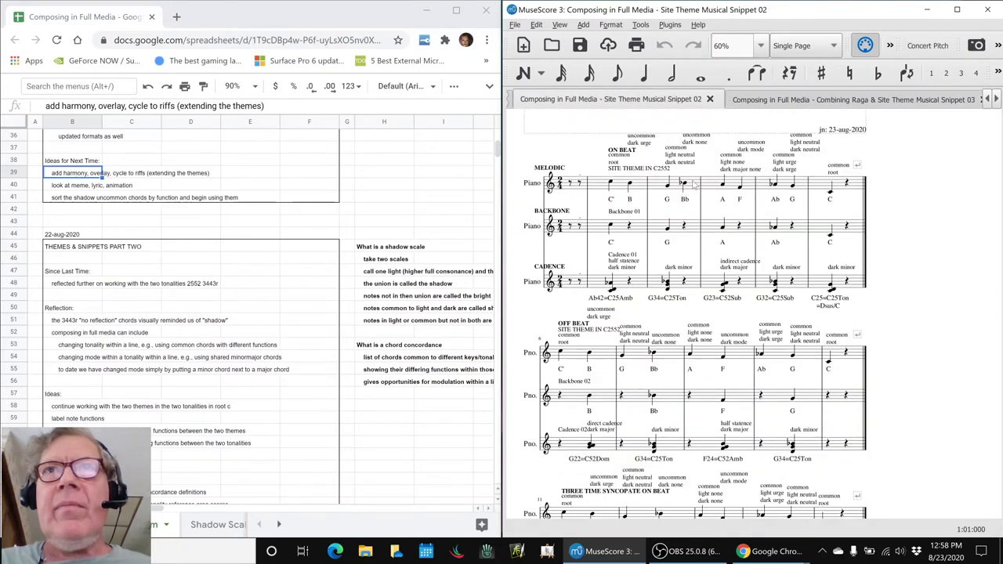
{"action": "scroll", "coordinate": [702, 191], "scroll_direction": "down", "scroll_amount": 6}
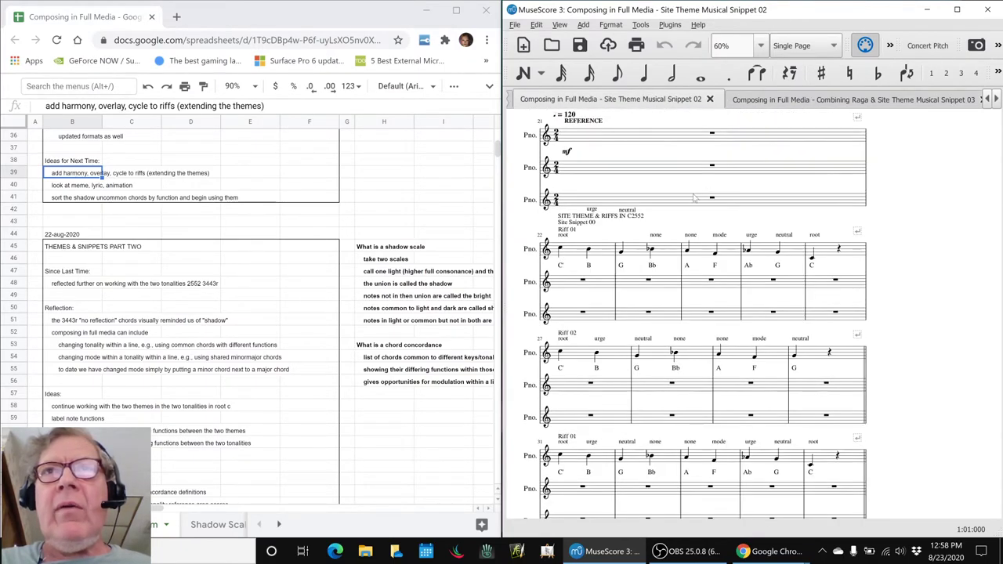
{"action": "scroll", "coordinate": [581, 237], "scroll_direction": "down", "scroll_amount": 2}
{"action": "scroll", "coordinate": [581, 238], "scroll_direction": "down", "scroll_amount": 2}
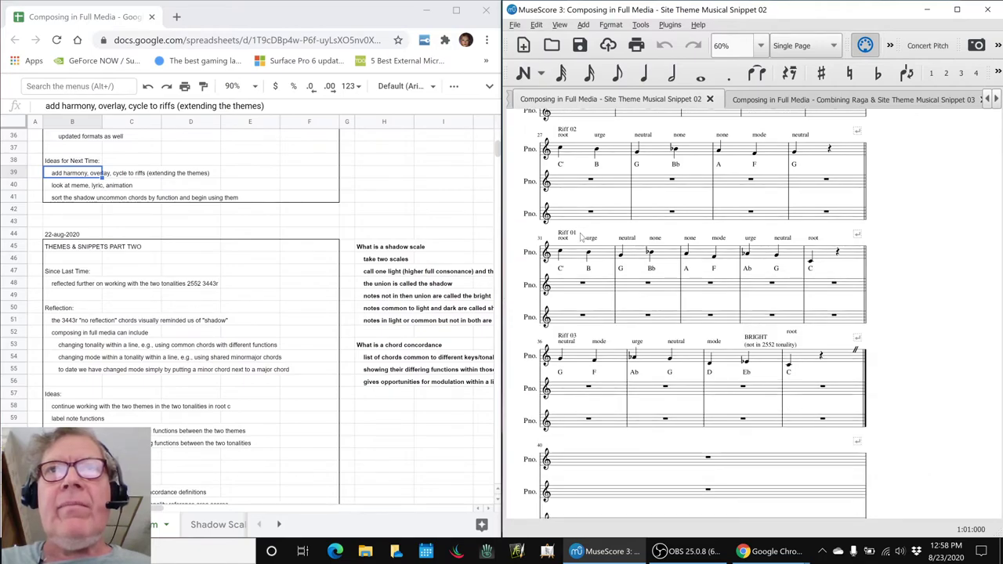
{"action": "scroll", "coordinate": [581, 238], "scroll_direction": "up", "scroll_amount": 3}
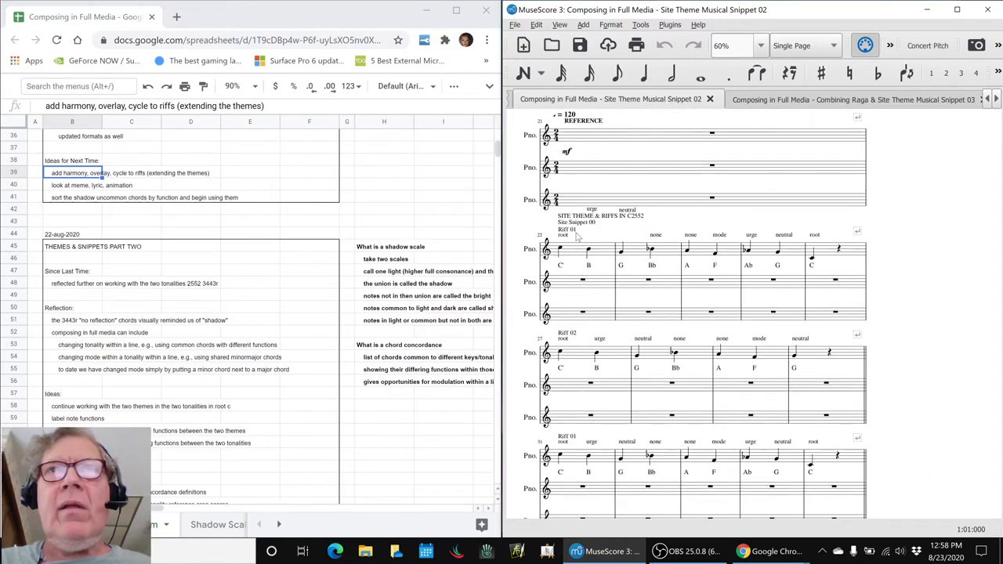
Step: Scroll the score tab bar to reach the other open scores
{"action": "left_click", "coordinate": [996, 99]}
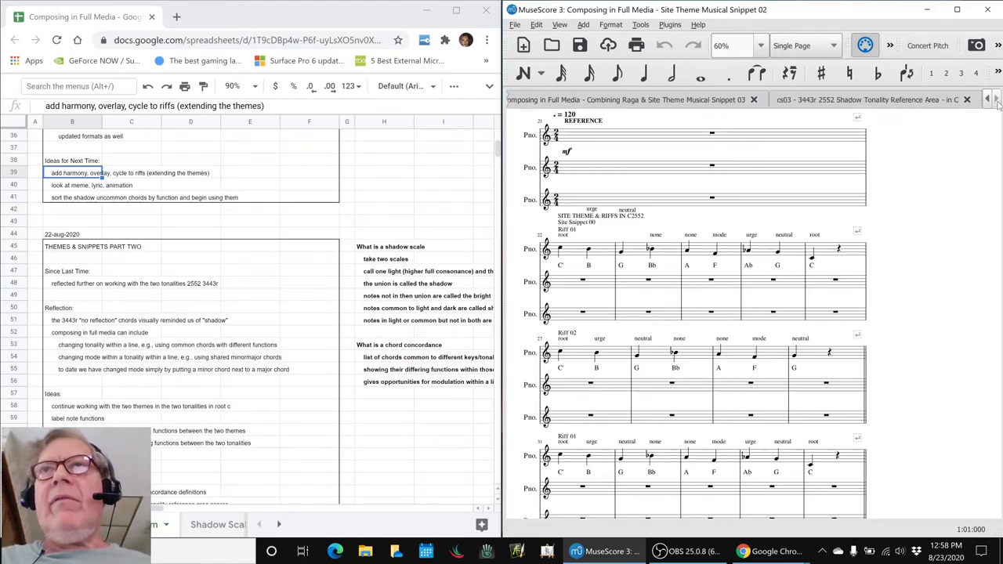
{"action": "left_click", "coordinate": [987, 106]}
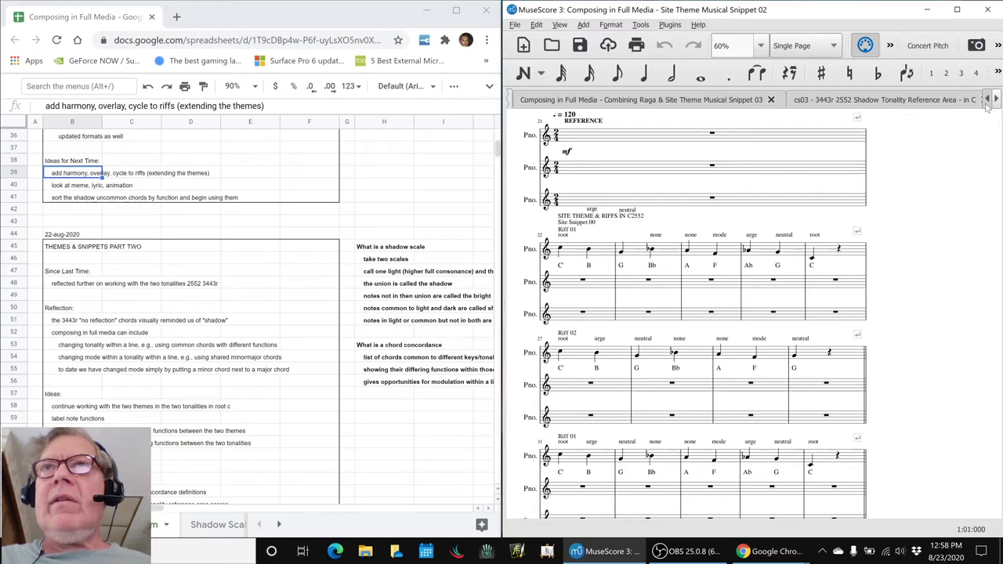
{"action": "left_click", "coordinate": [987, 106]}
Step: Play Combining Raga & Site Theme Musical Snippet 03 from its opening, then bring OBS forward
{"action": "left_click", "coordinate": [916, 108]}
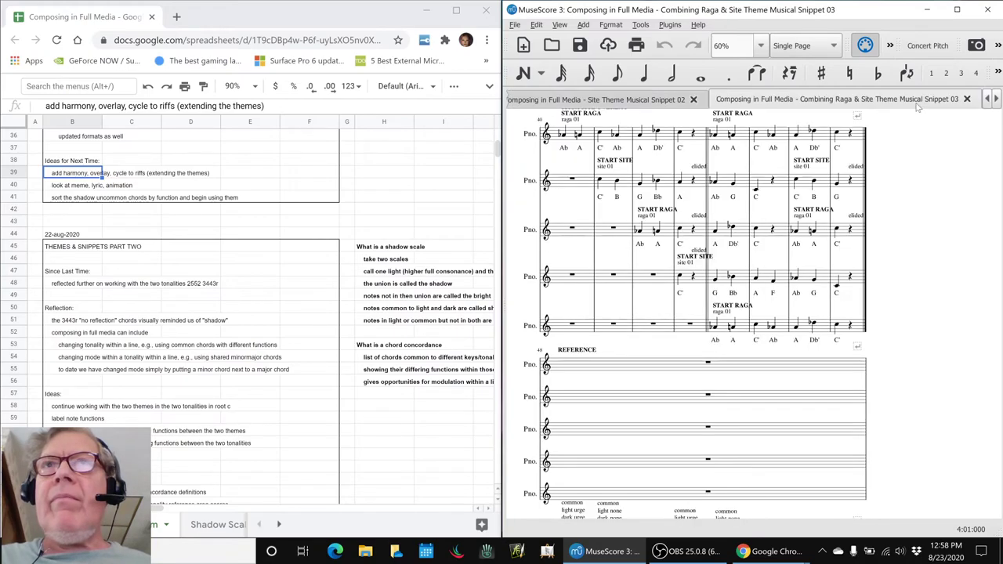
{"action": "scroll", "coordinate": [924, 157], "scroll_direction": "up", "scroll_amount": 5}
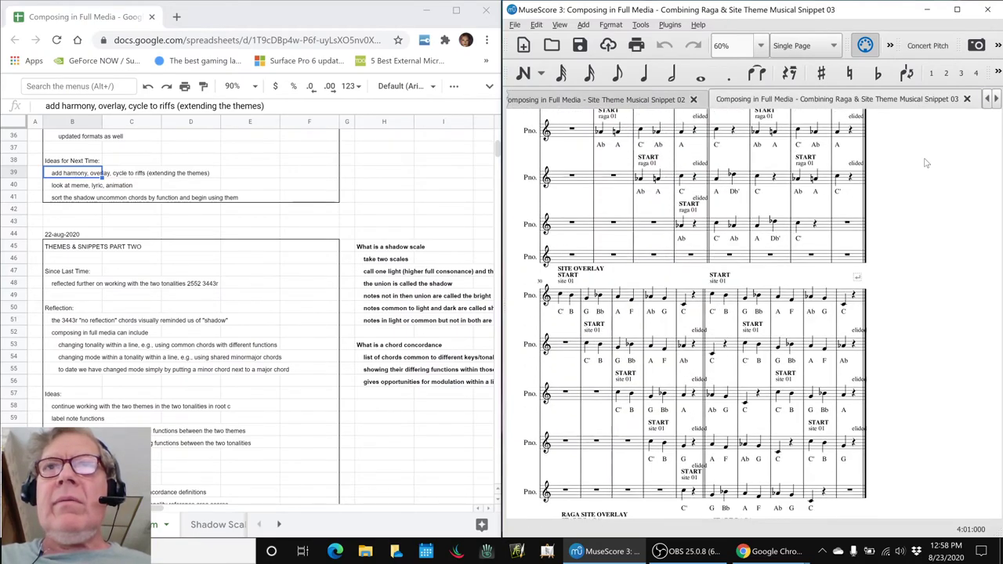
{"action": "scroll", "coordinate": [924, 163], "scroll_direction": "up", "scroll_amount": 8}
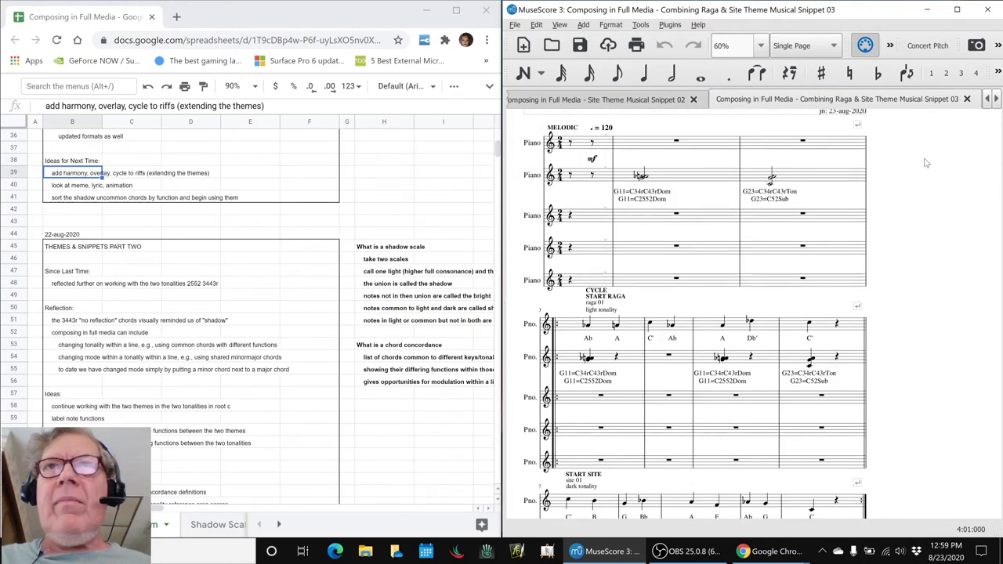
{"action": "scroll", "coordinate": [925, 163], "scroll_direction": "up", "scroll_amount": 3}
{"action": "left_click", "coordinate": [659, 385]}
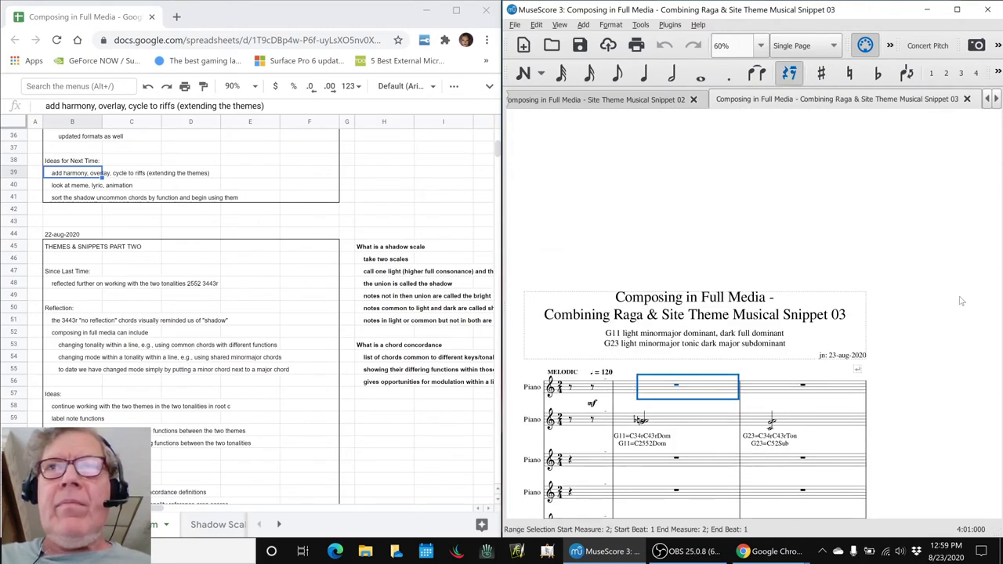
{"action": "key", "text": "Escape"}
{"action": "key", "text": "space"}
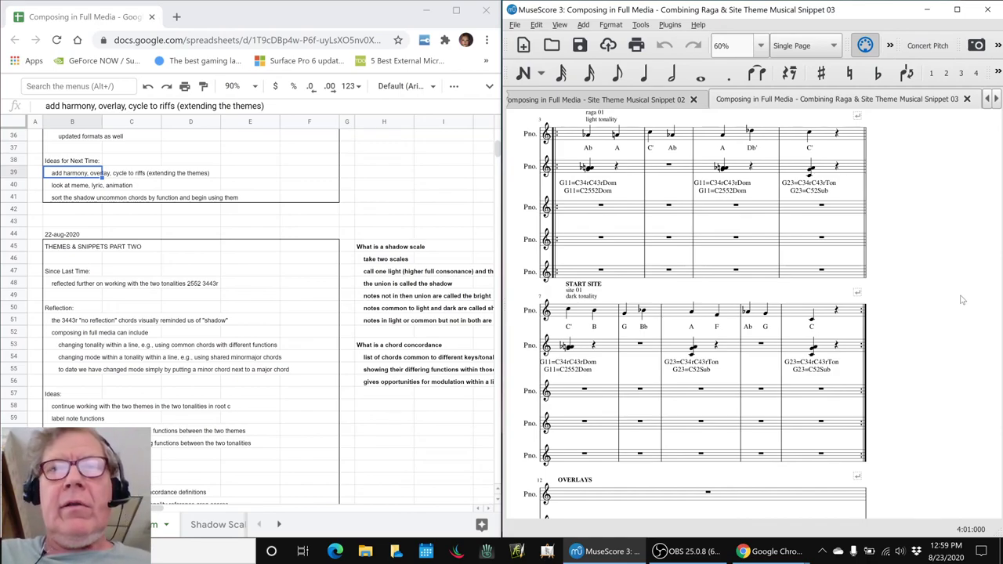
{"action": "left_click", "coordinate": [689, 551]}
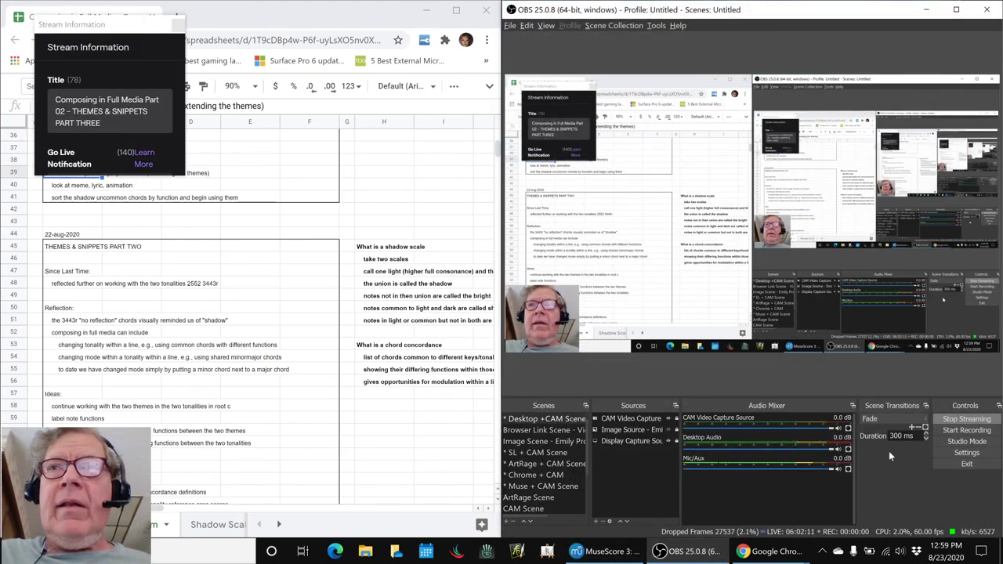